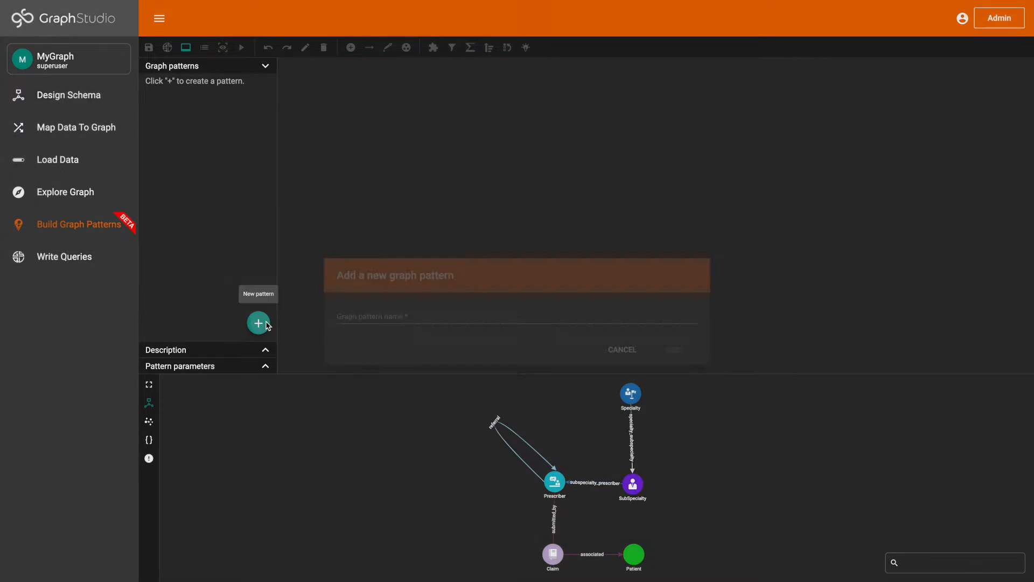
Create a new graph pattern named findPrescribers.
left_click(266, 324)
type("findP")
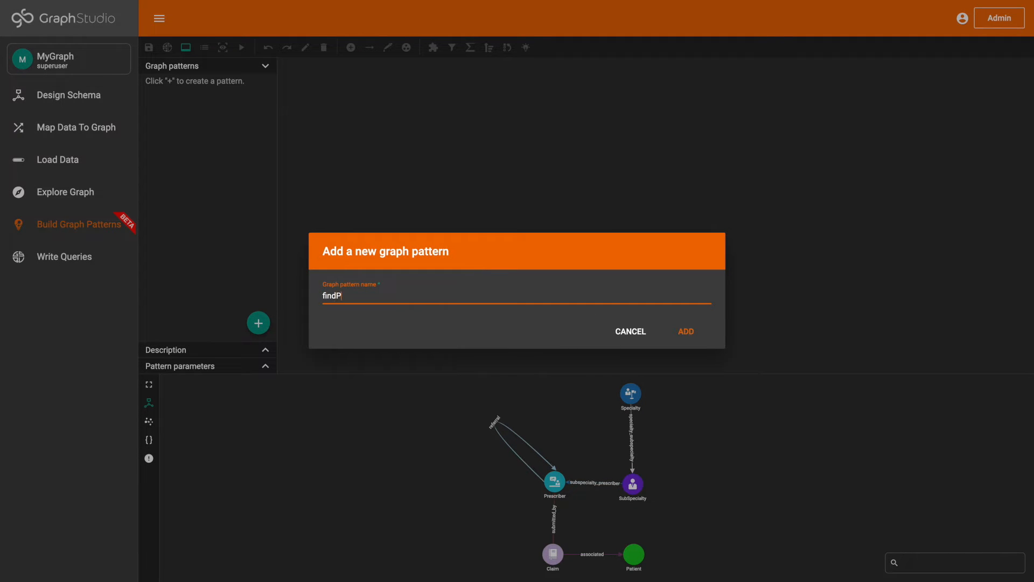
type("rescribers")
left_click(686, 334)
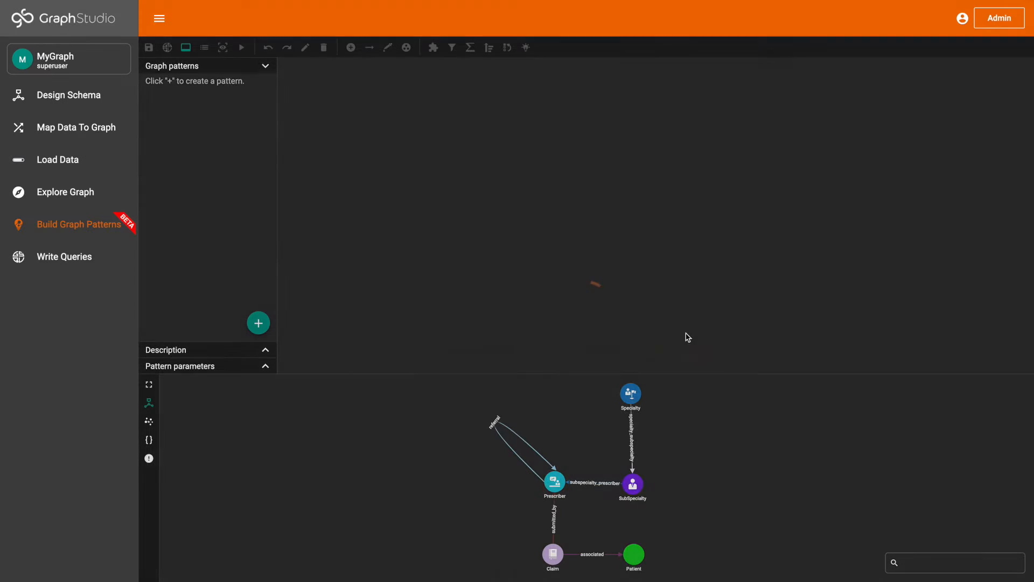
Save the pattern description "Find all the other prescribers that all patients of a specified prescriber have gotten a prescription from".
left_click(266, 351)
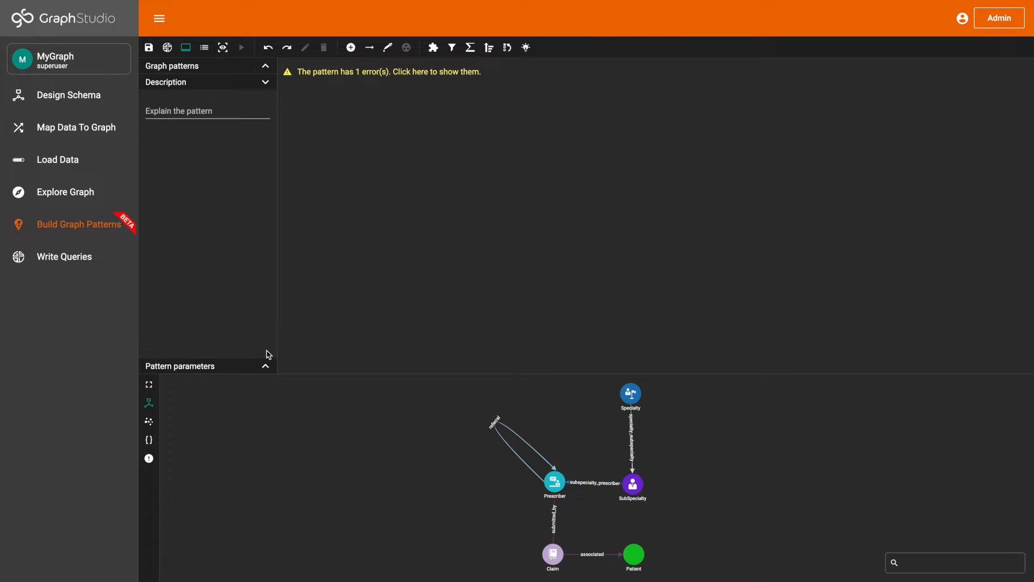
left_click(225, 112)
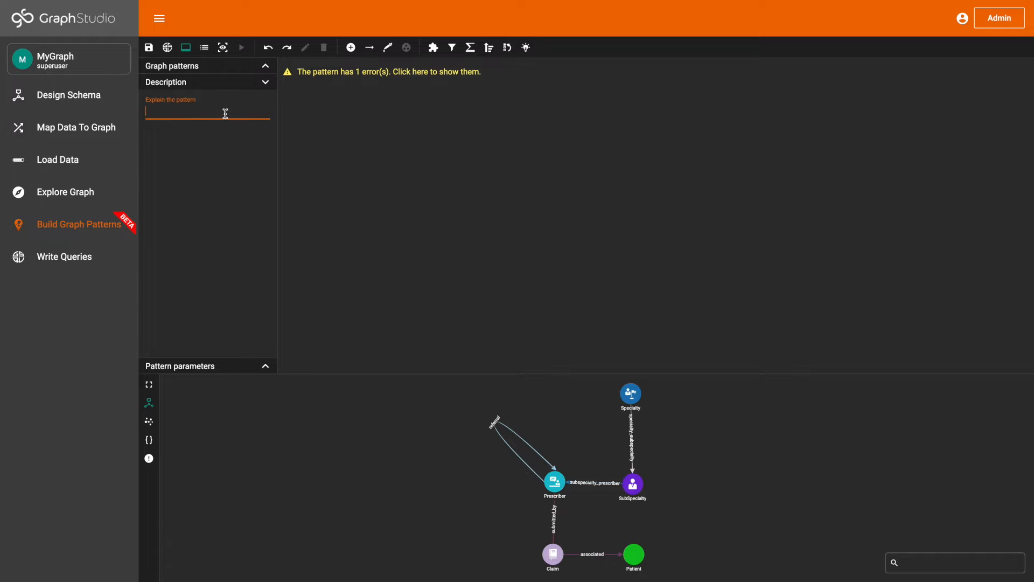
type("Find all the other prescribers that all pate")
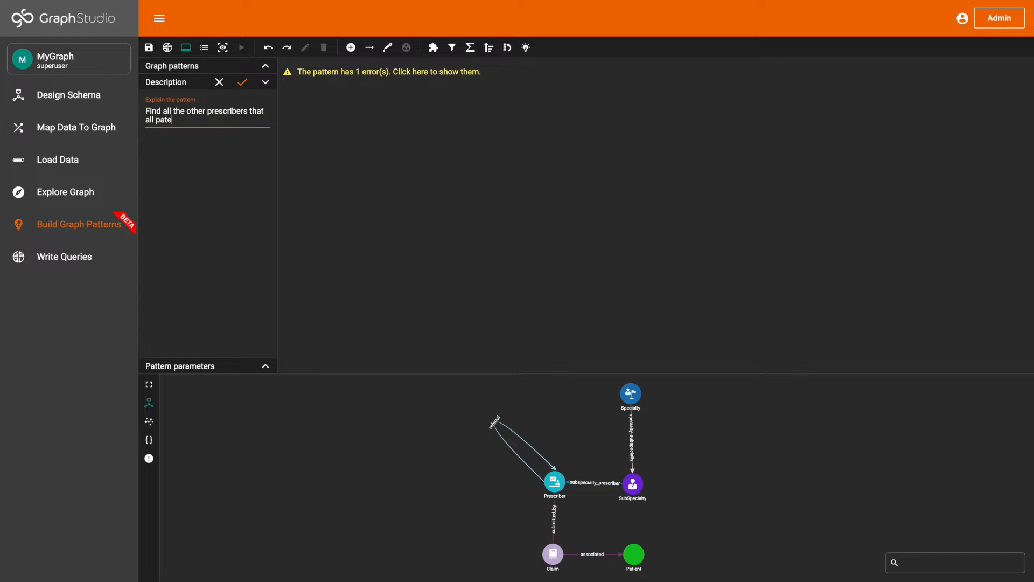
key("BackSpace")
type("ients of a specified")
type("prescriber have gotten a")
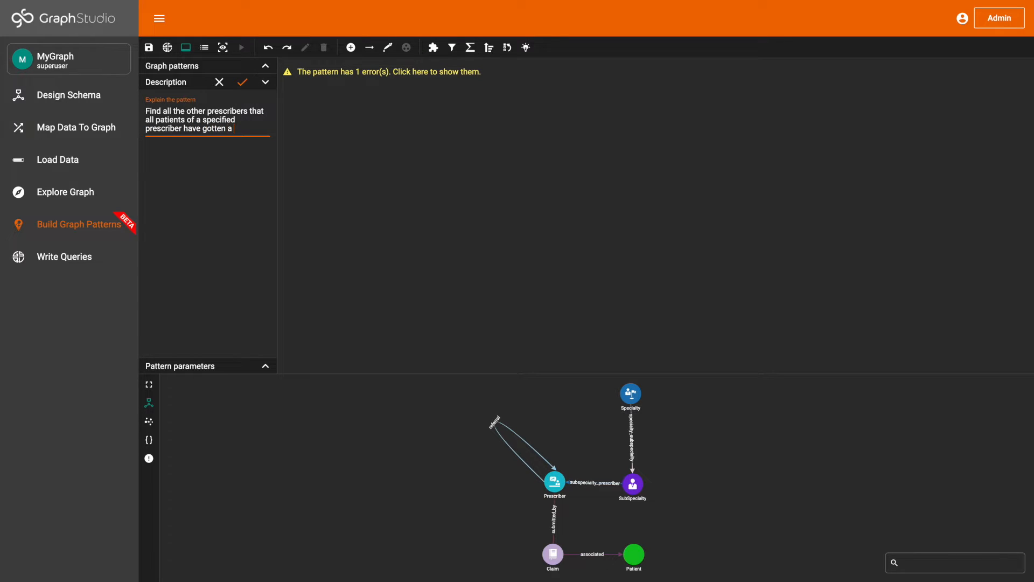
type(" prescription from")
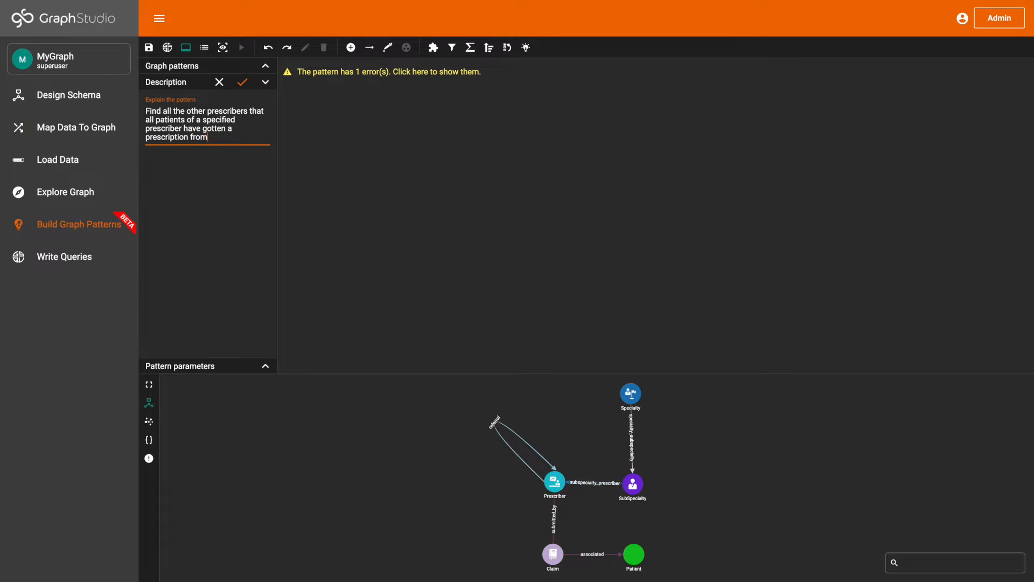
left_click(243, 81)
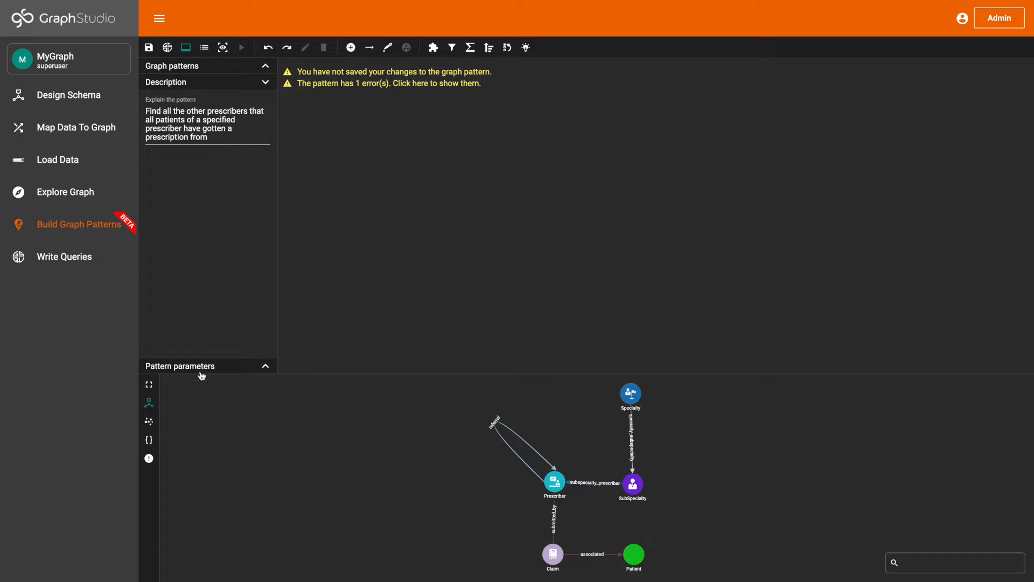
Examine the enlarged schema's path from Prescriber through Claim to Patient, including vertex attributes and edge types, and restore the split view.
left_click(150, 386)
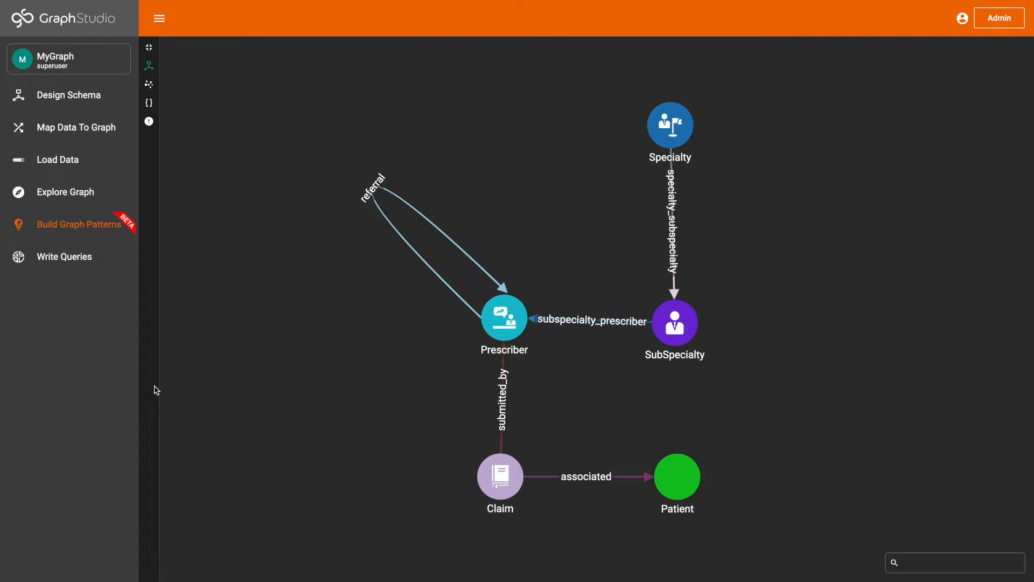
mouse_move(510, 323)
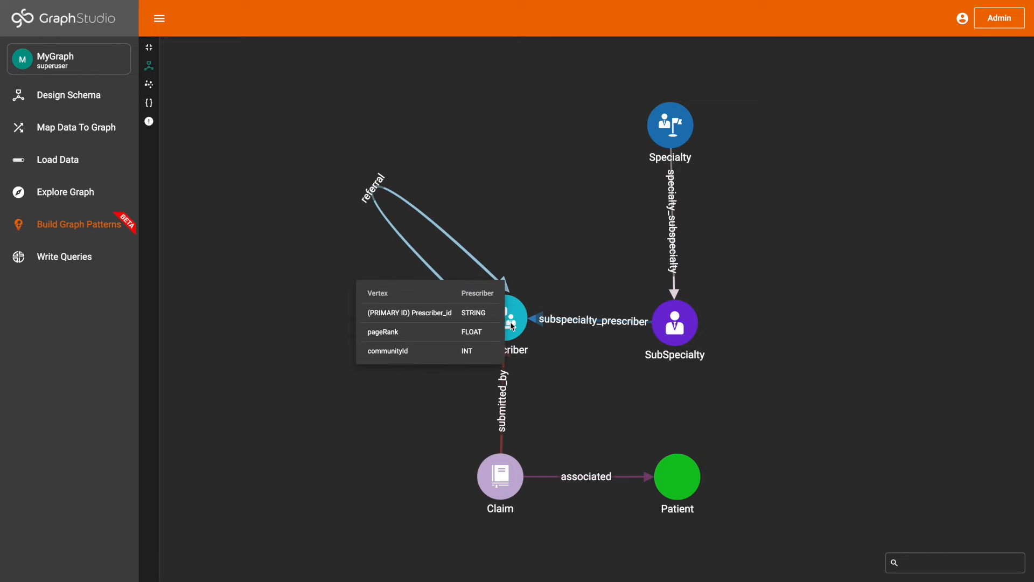
mouse_move(502, 387)
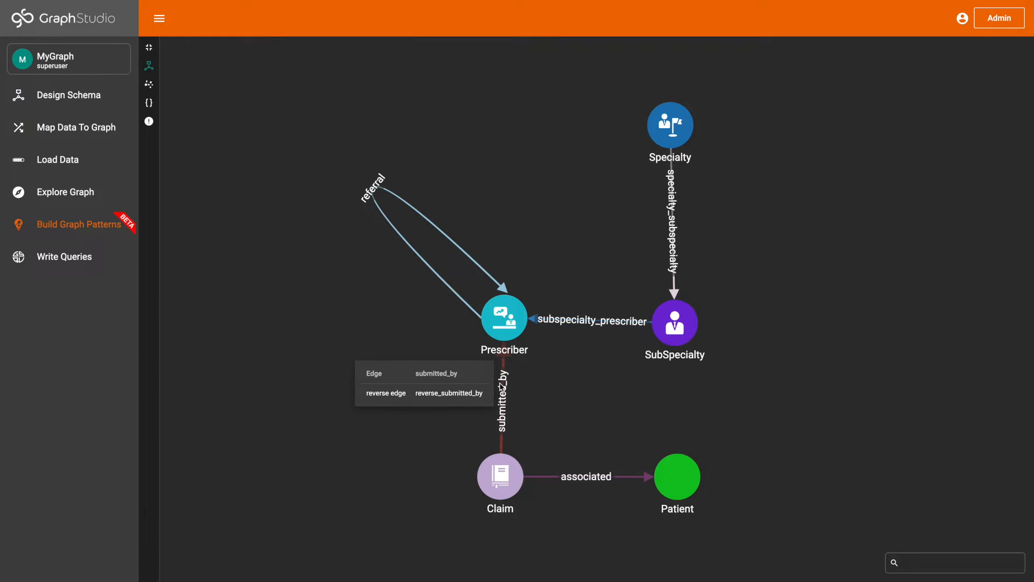
mouse_move(502, 477)
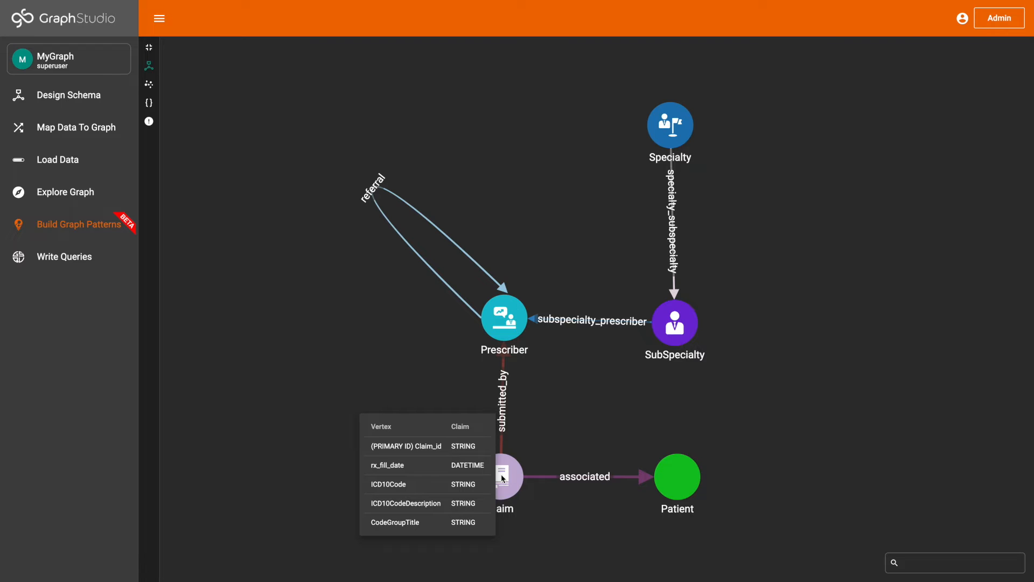
mouse_move(587, 481)
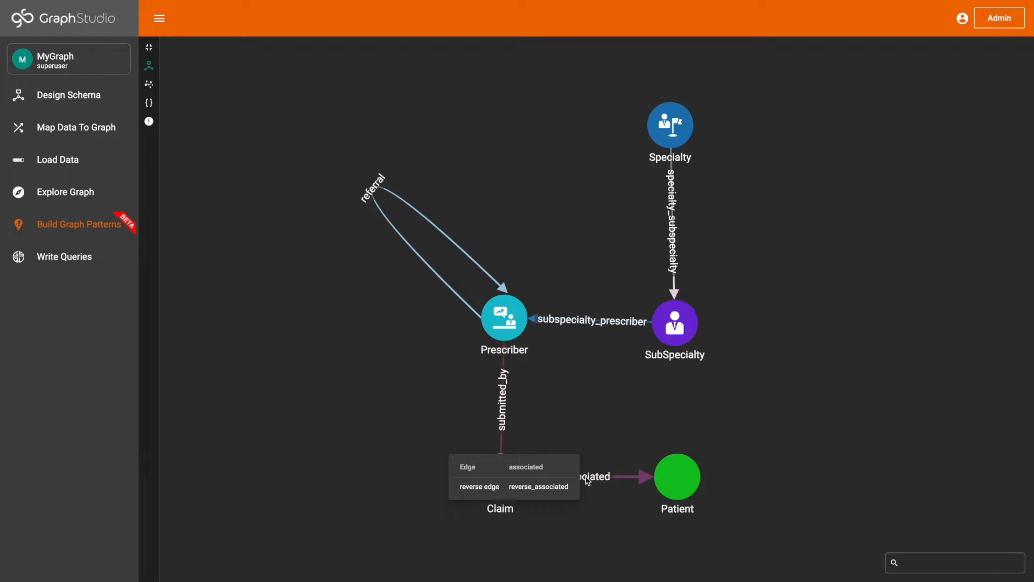
mouse_move(690, 477)
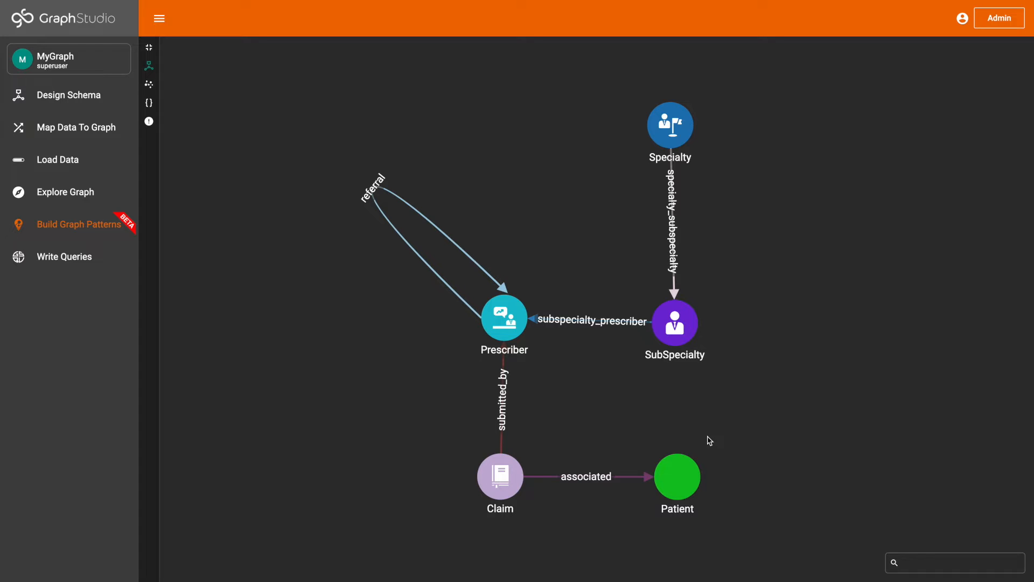
mouse_move(503, 455)
left_click(149, 48)
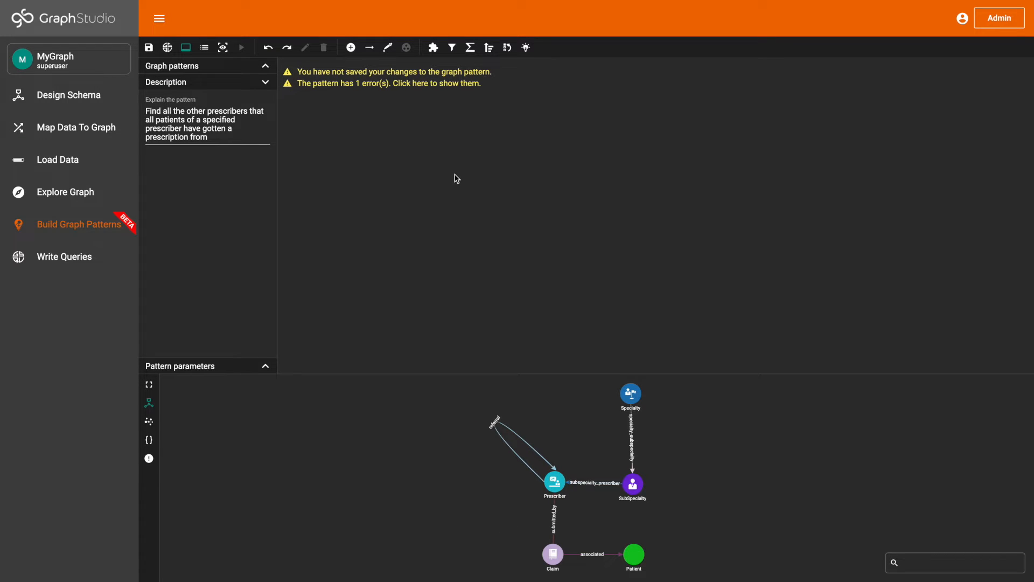
Pick the submitted_by and associated edges from the schema into the pattern.
left_click(389, 49)
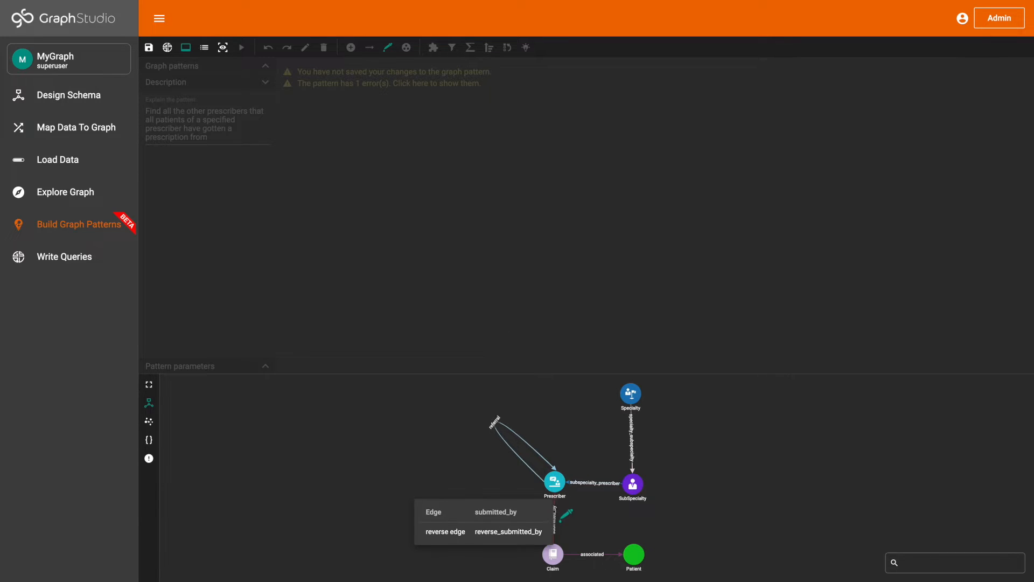
left_click(560, 520)
left_click(390, 53)
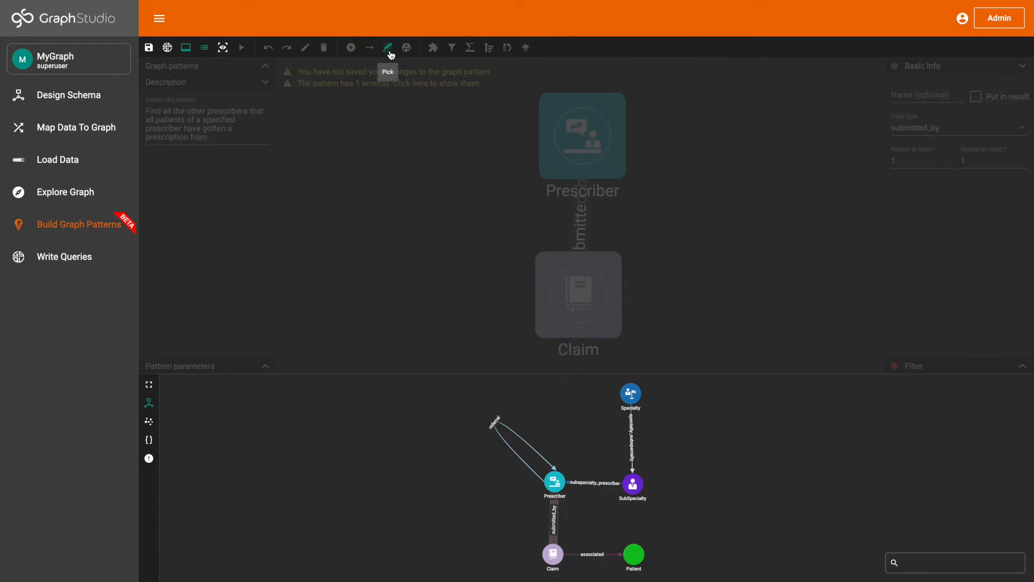
left_click(597, 544)
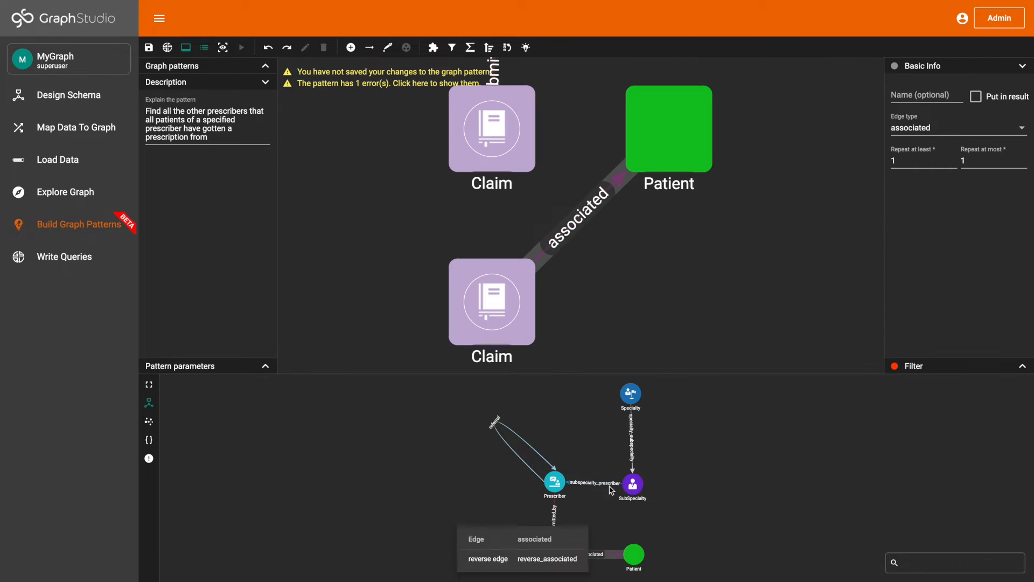
Move the Prescriber vertex away from the others and merge the two Claim vertices into one.
left_click_drag(560, 137, 396, 208)
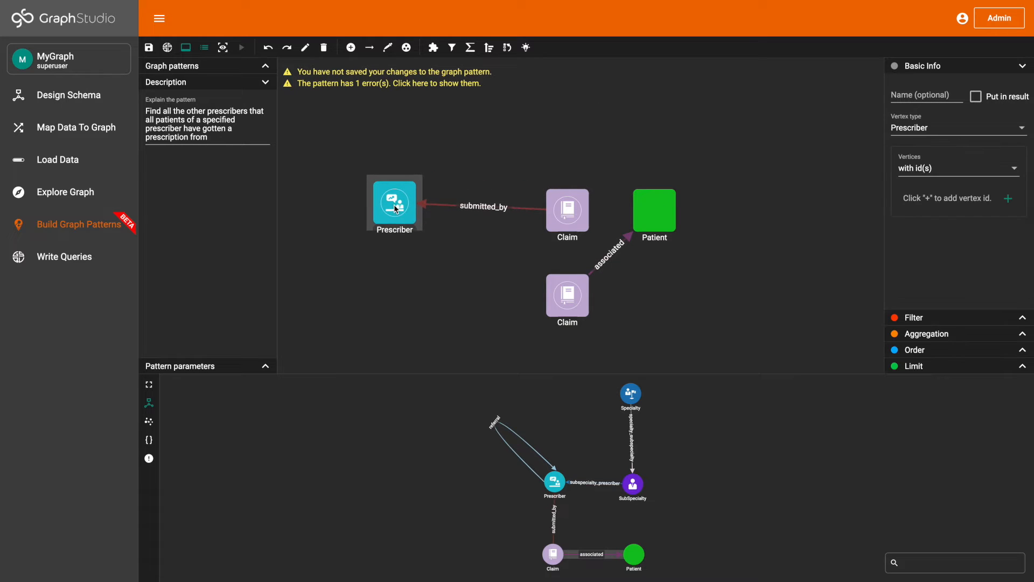
left_click(585, 297)
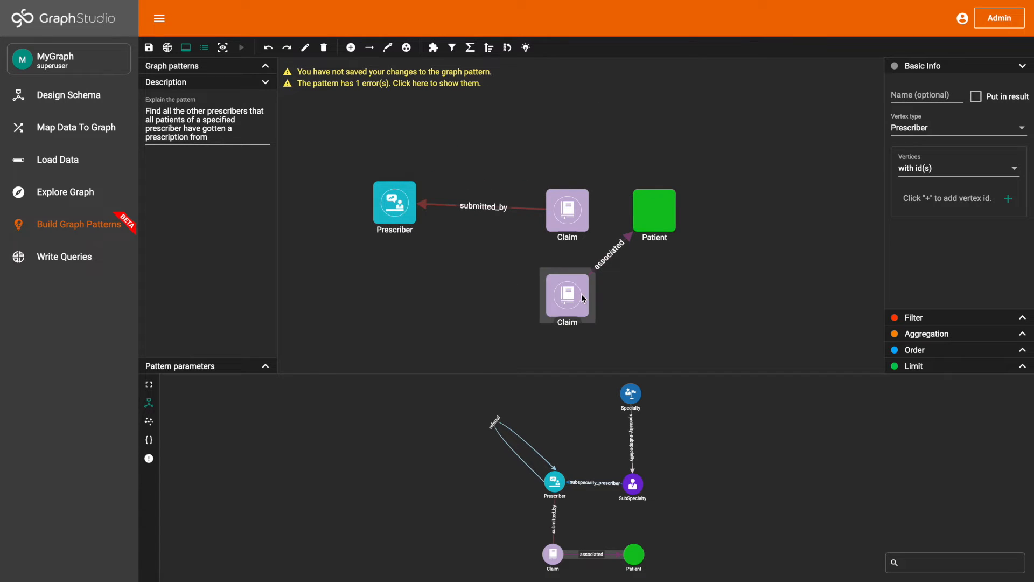
left_click(573, 242, "shift")
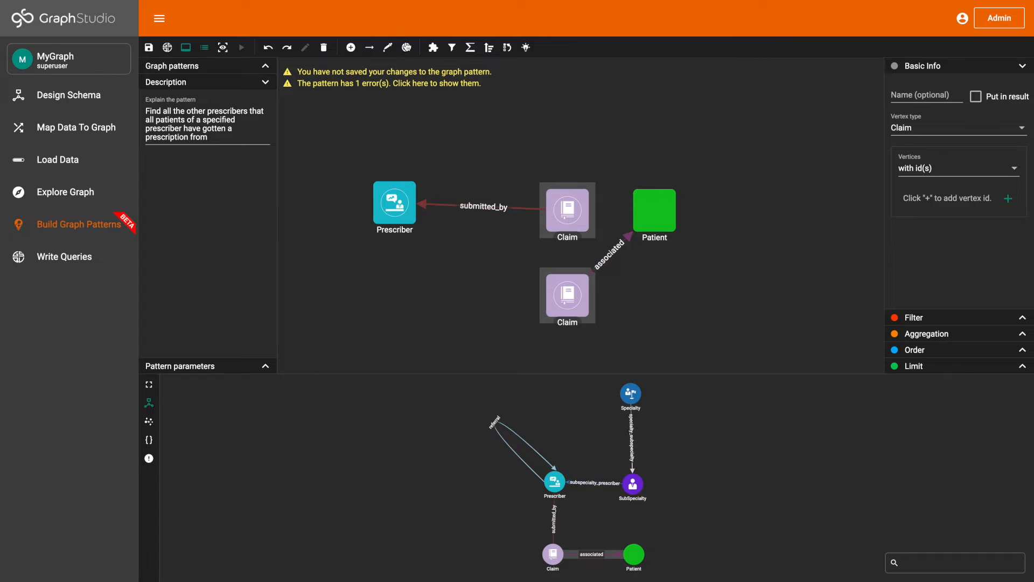
left_click(406, 47)
Arrange the Prescriber, Claim and Patient vertices in one horizontal row.
left_click_drag(402, 185, 399, 163)
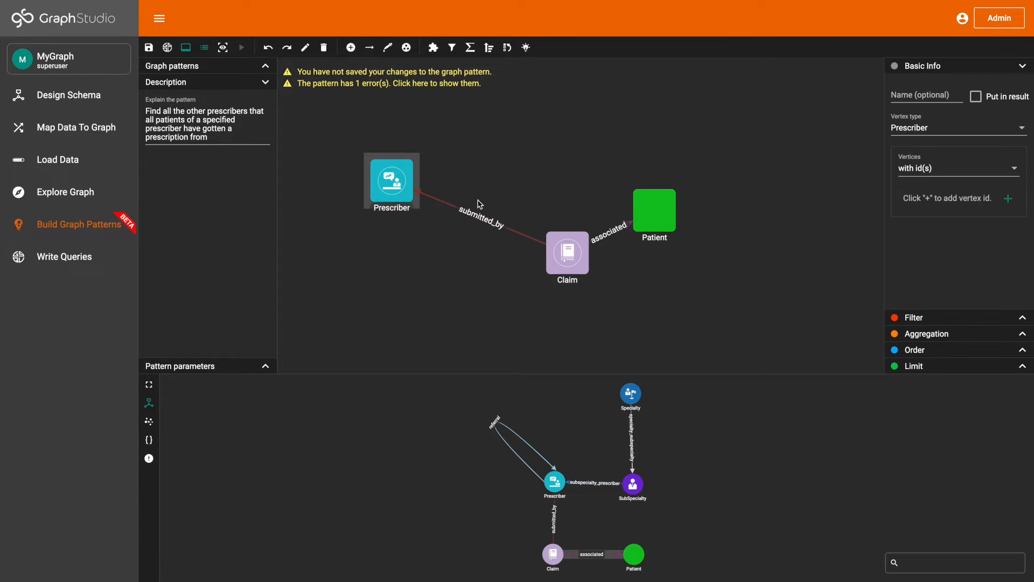
left_click_drag(566, 248, 520, 178)
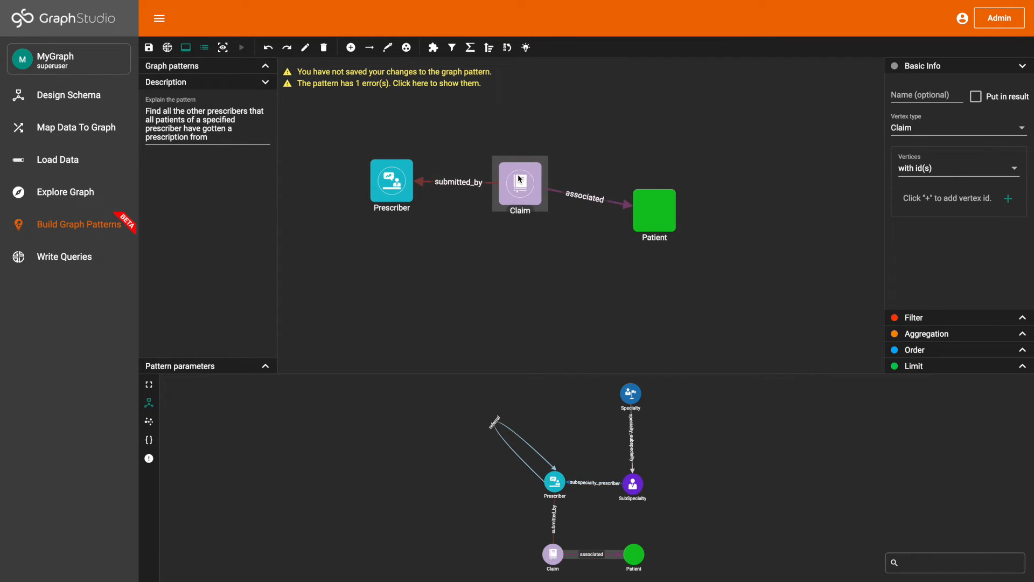
left_click_drag(654, 221, 646, 189)
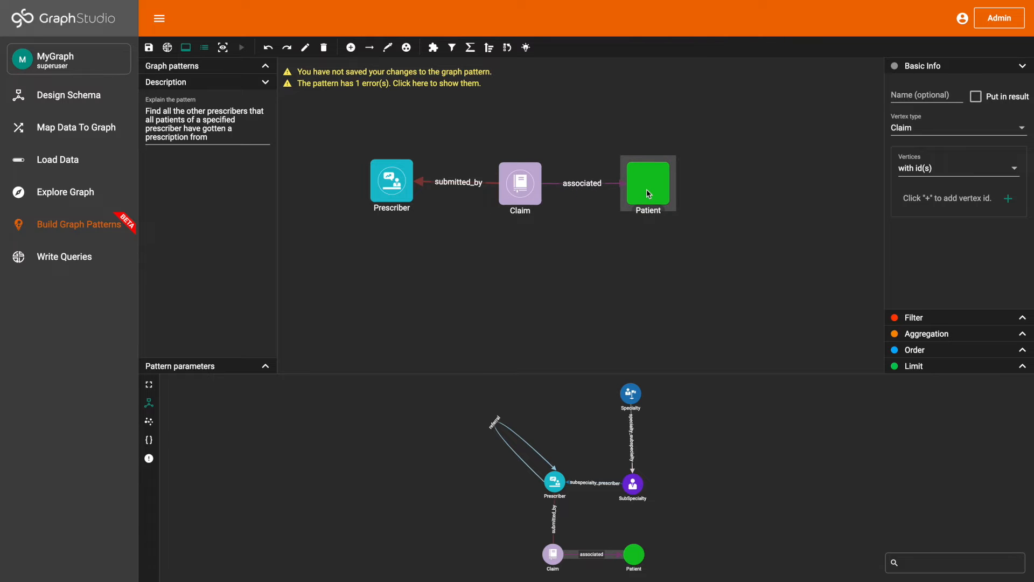
Set the Prescriber vertex to take its vertices from a parameter named prescriberId.
left_click(410, 195)
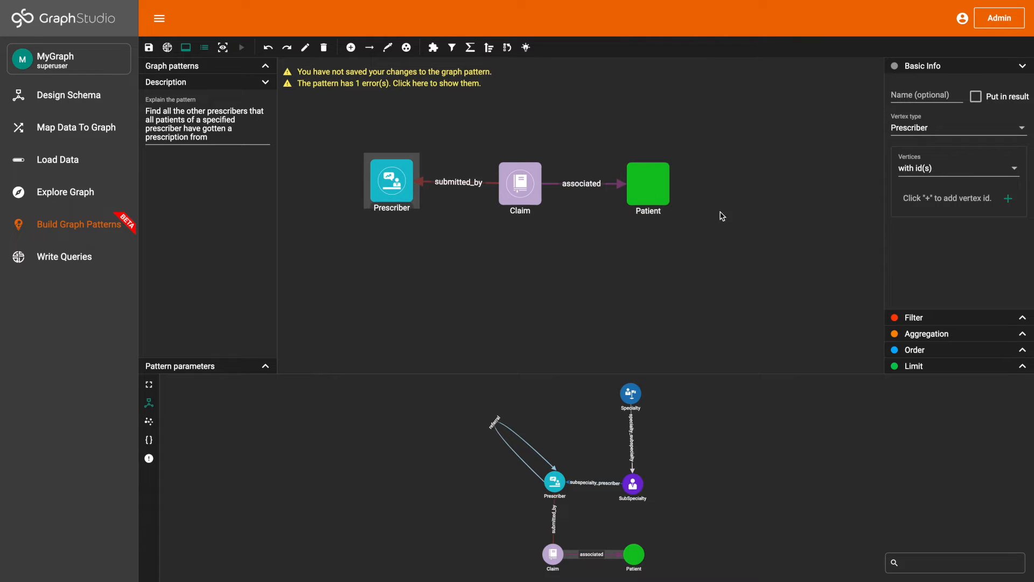
left_click(925, 168)
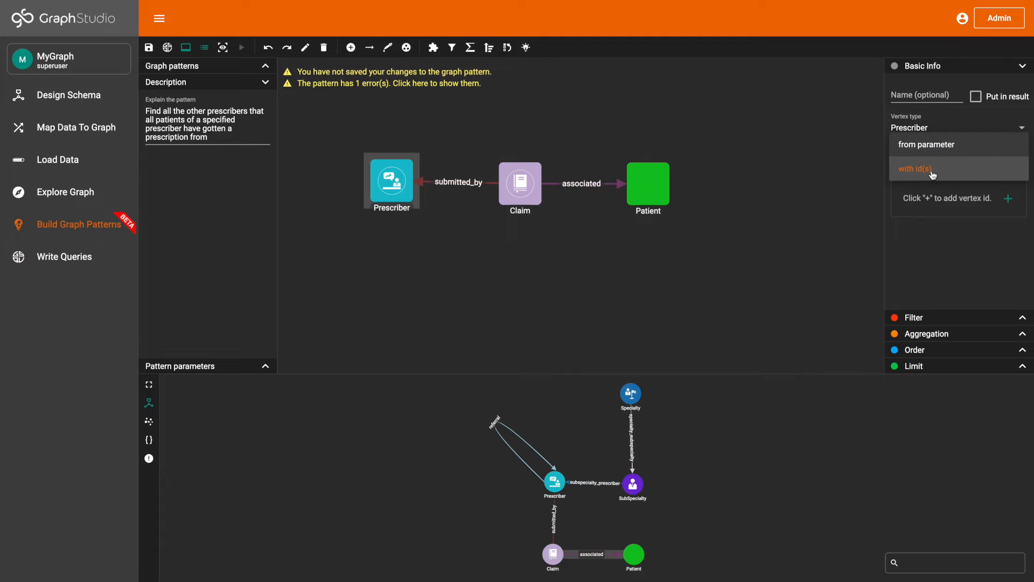
left_click(938, 151)
left_click(938, 198)
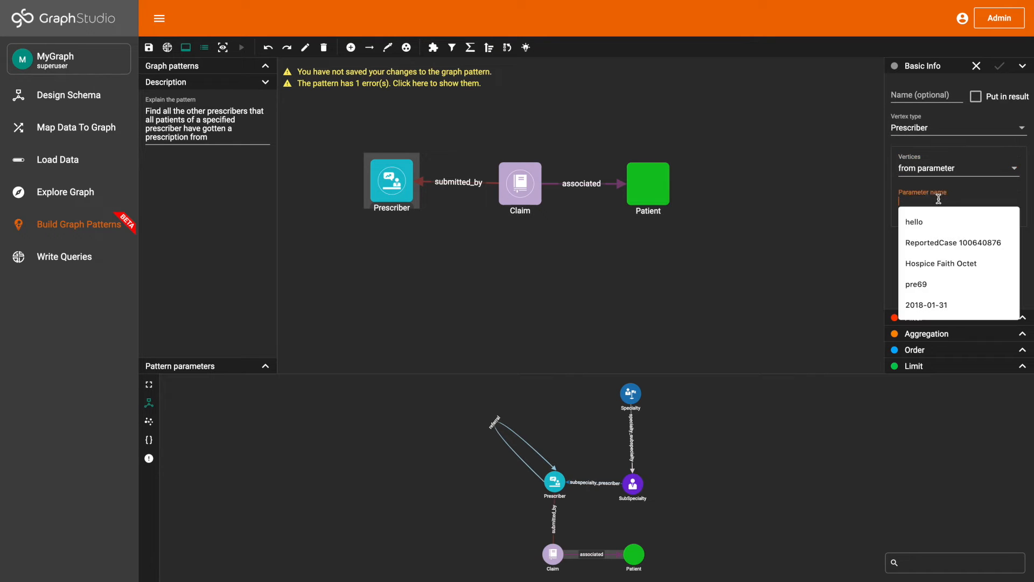
type("pres")
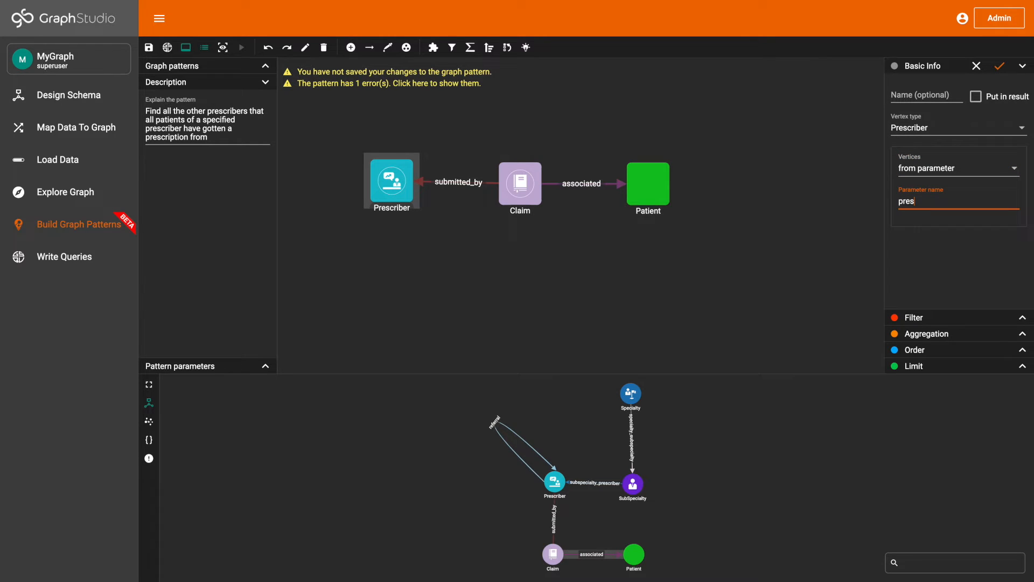
type("criberId")
left_click(1001, 67)
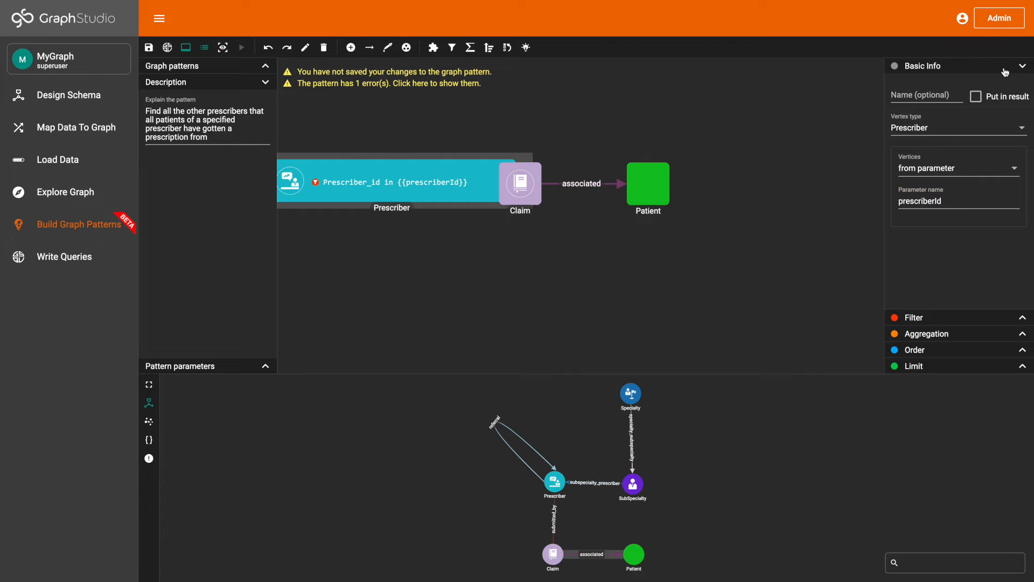
Move the widened Prescriber vertex clear of Claim and name it p1.
scroll(720, 245, "down", 2)
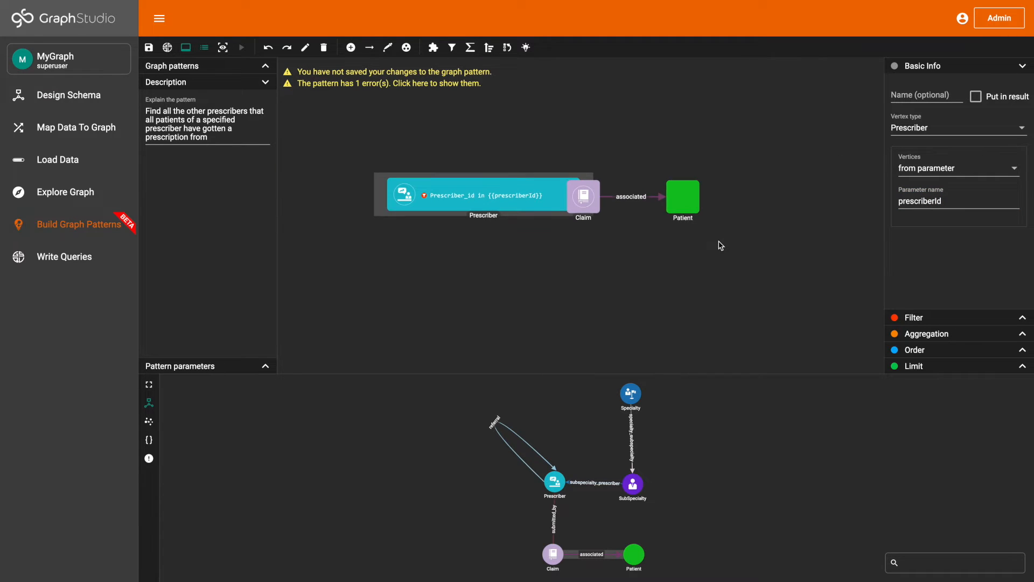
left_click_drag(546, 201, 472, 205)
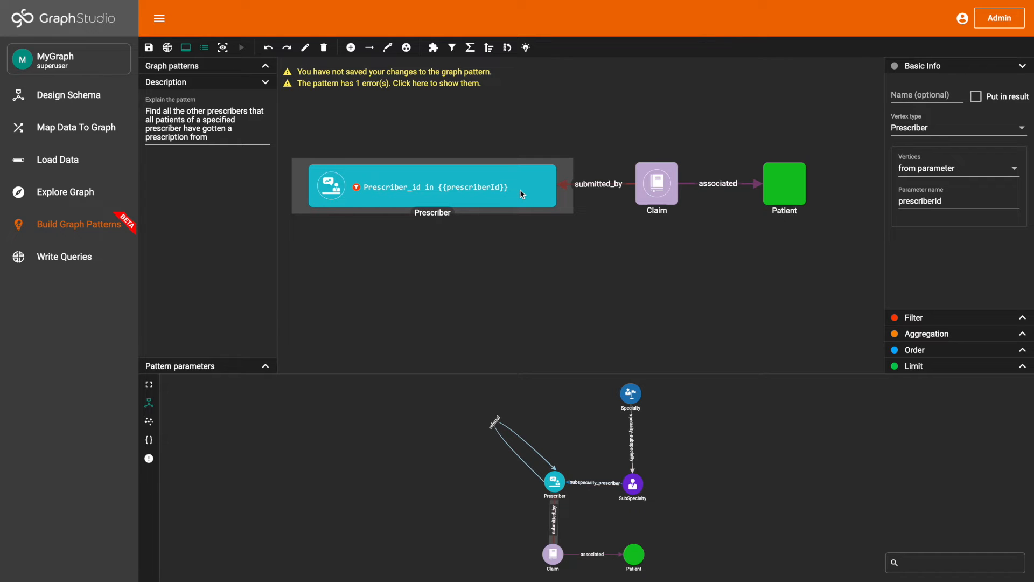
left_click(895, 94)
type("p1")
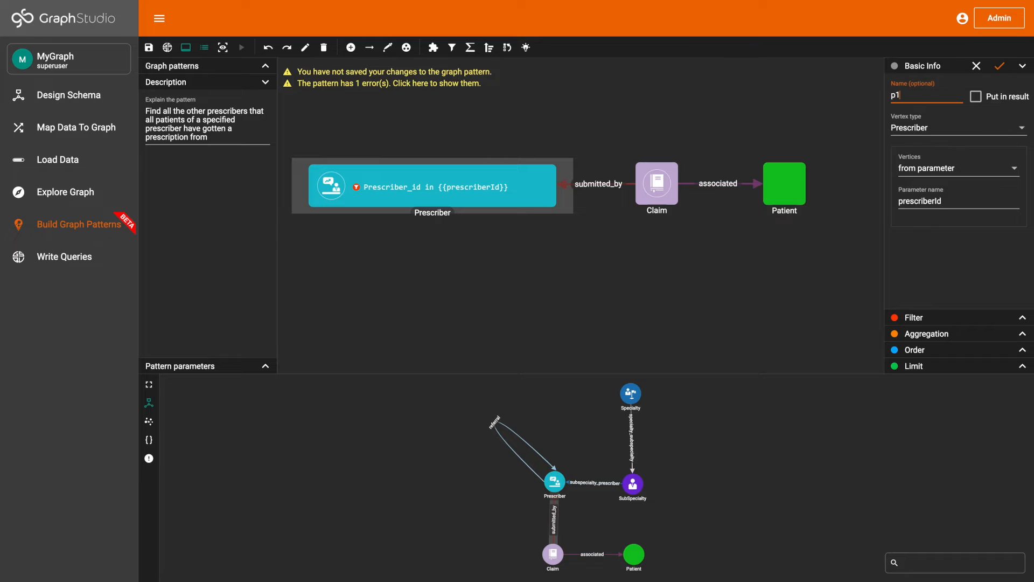
Name the Claim vertex c1 and apply the change.
left_click(677, 163)
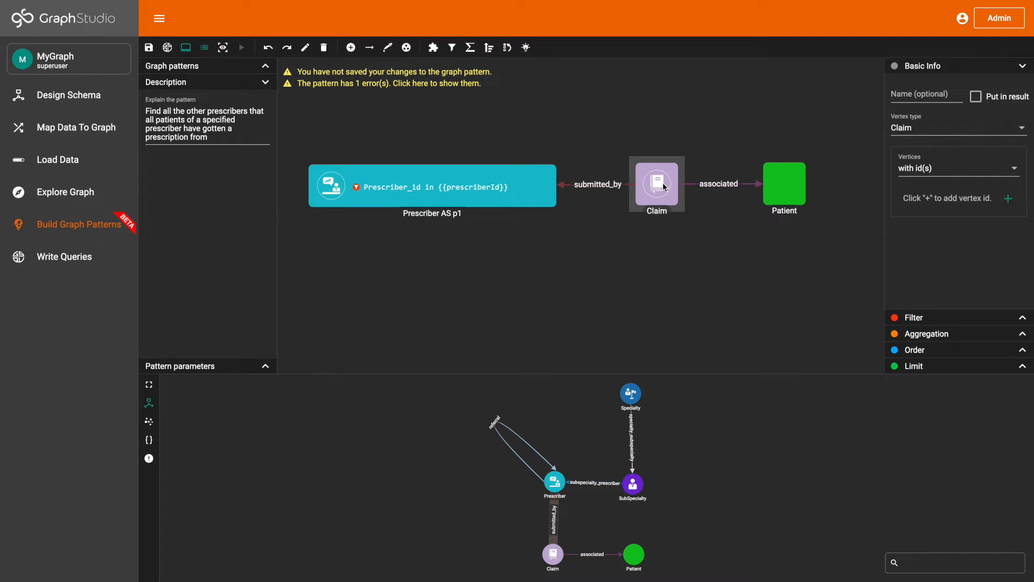
left_click(909, 95)
type("c1")
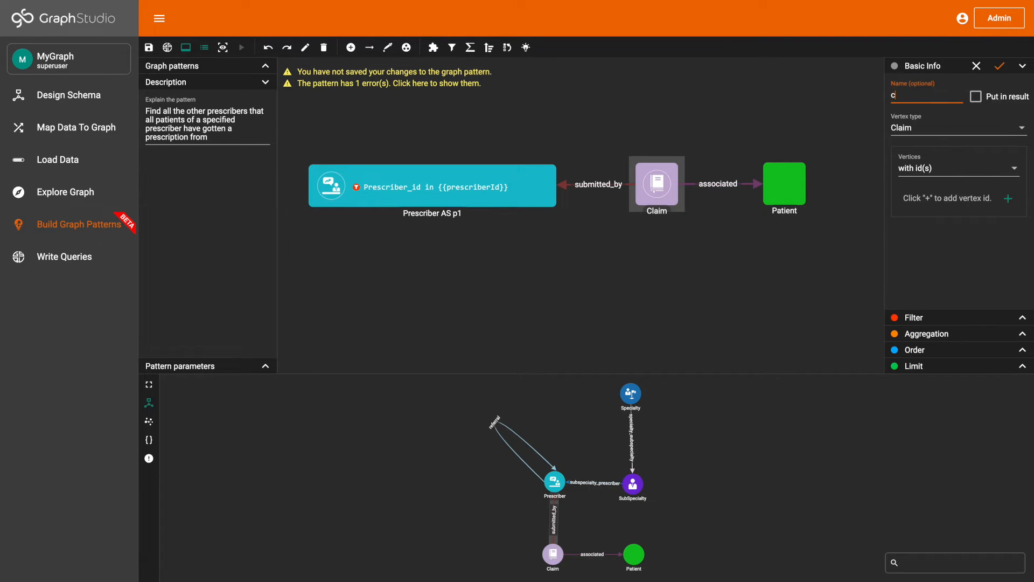
left_click(1000, 66)
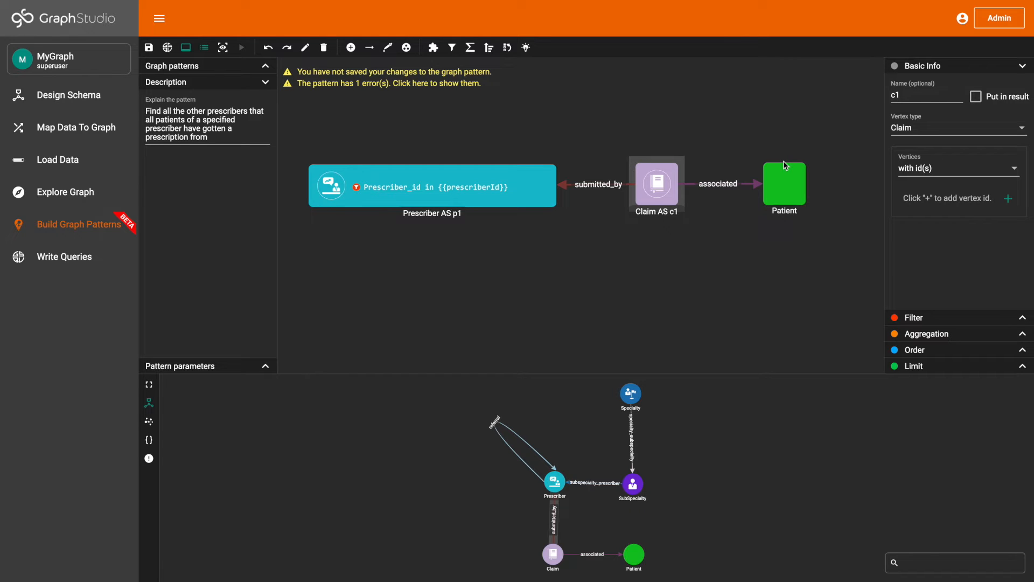
Add an associated edge pattern and a submitted_by edge pattern from the schema, each with its own end vertices.
left_click(388, 48)
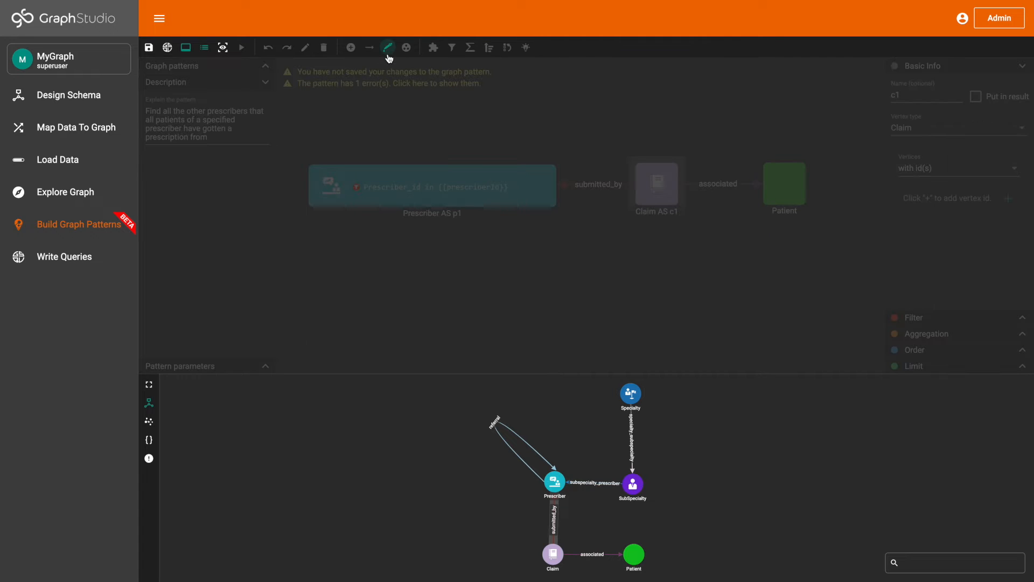
left_click(601, 554)
scroll(566, 255, "down", 3)
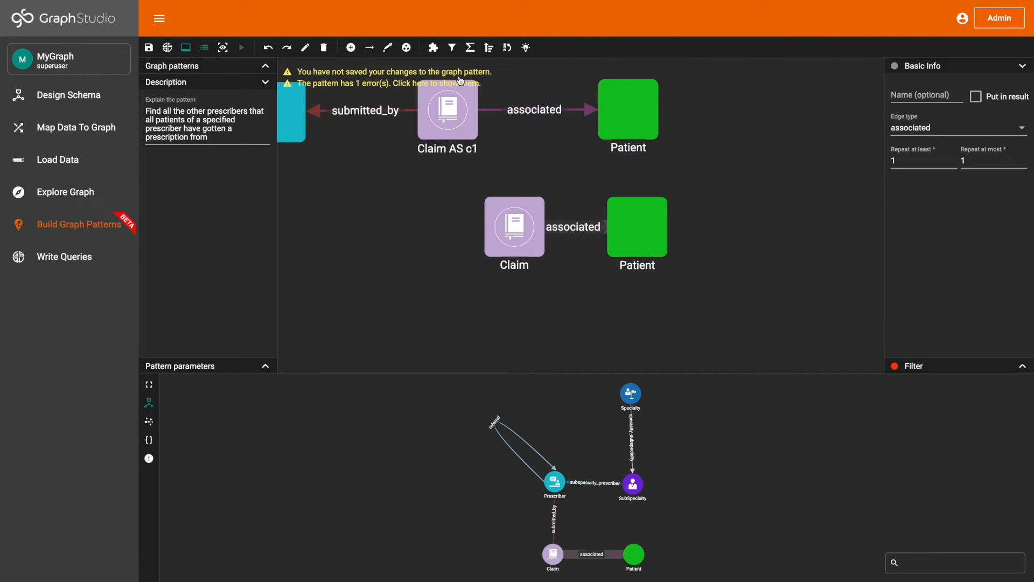
left_click(387, 47)
left_click(554, 519)
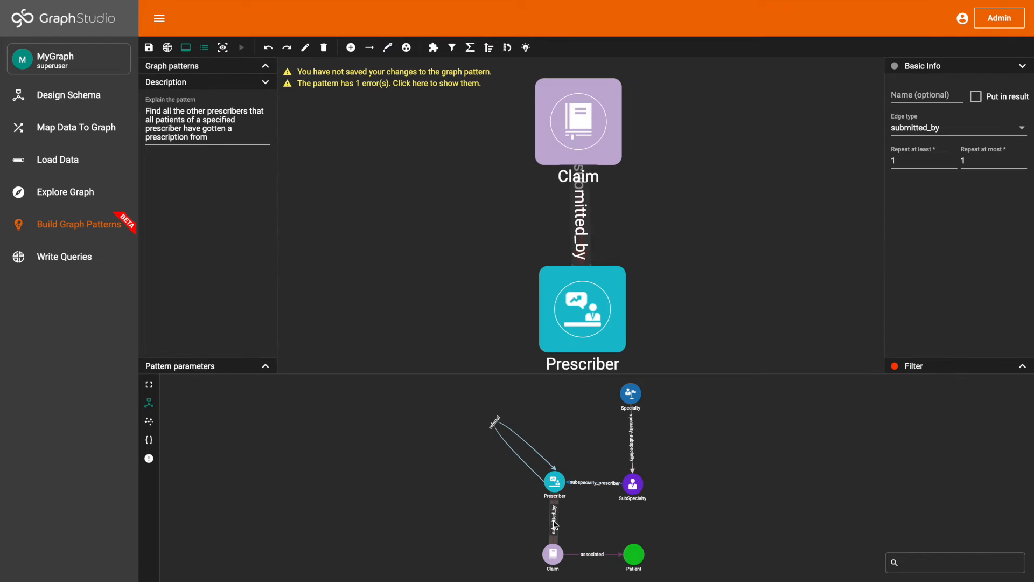
scroll(642, 298, "down", 2)
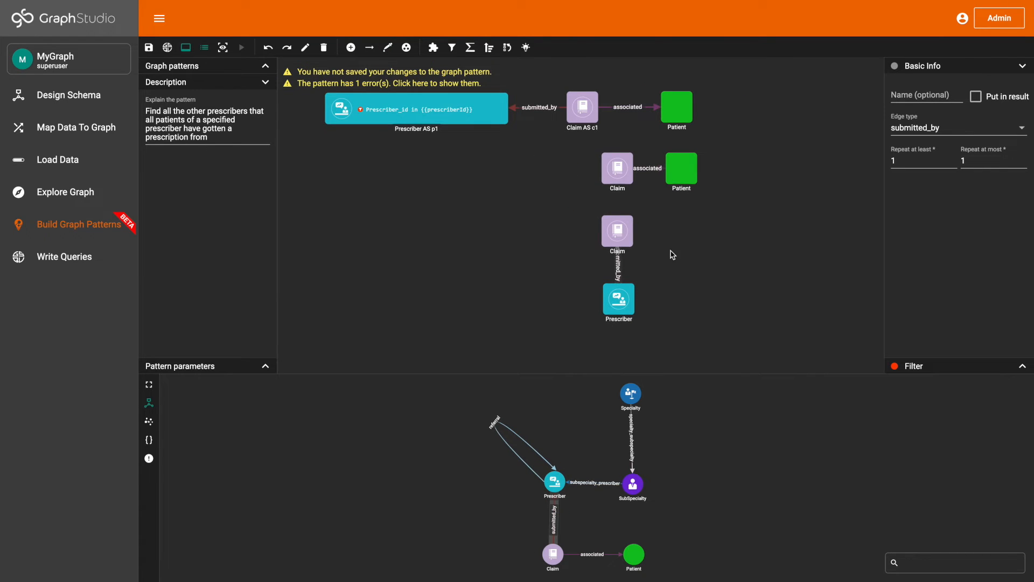
Merge the two Patient vertices into one and place Patient and its unnamed Claim in line after c1.
left_click(691, 180)
left_click(677, 119, "shift")
left_click(406, 48)
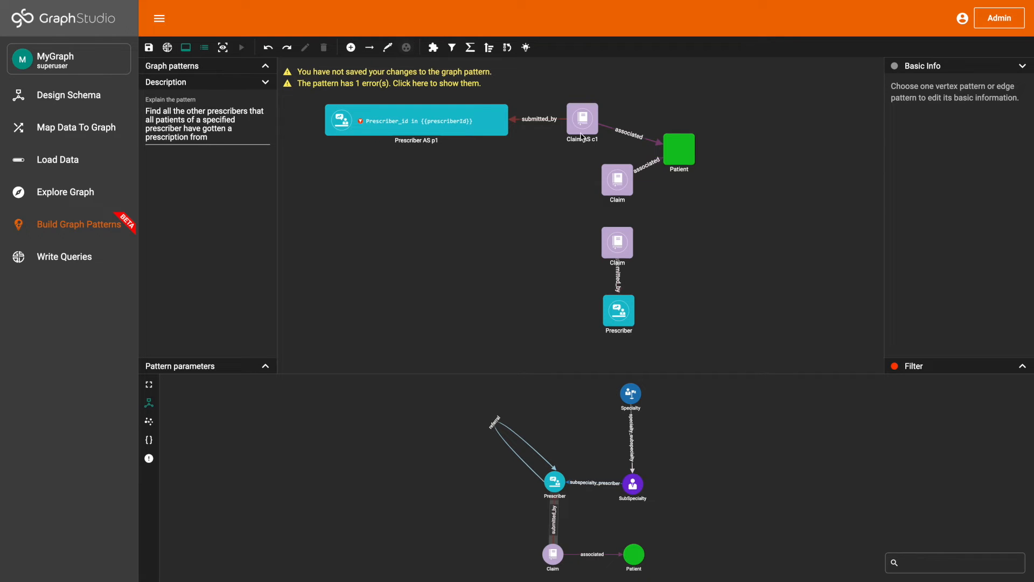
left_click(677, 127)
left_click_drag(617, 180, 747, 135)
Merge the two unnamed Claim vertices and align the chain in one row ending with the second Prescriber.
left_click(623, 242, "shift")
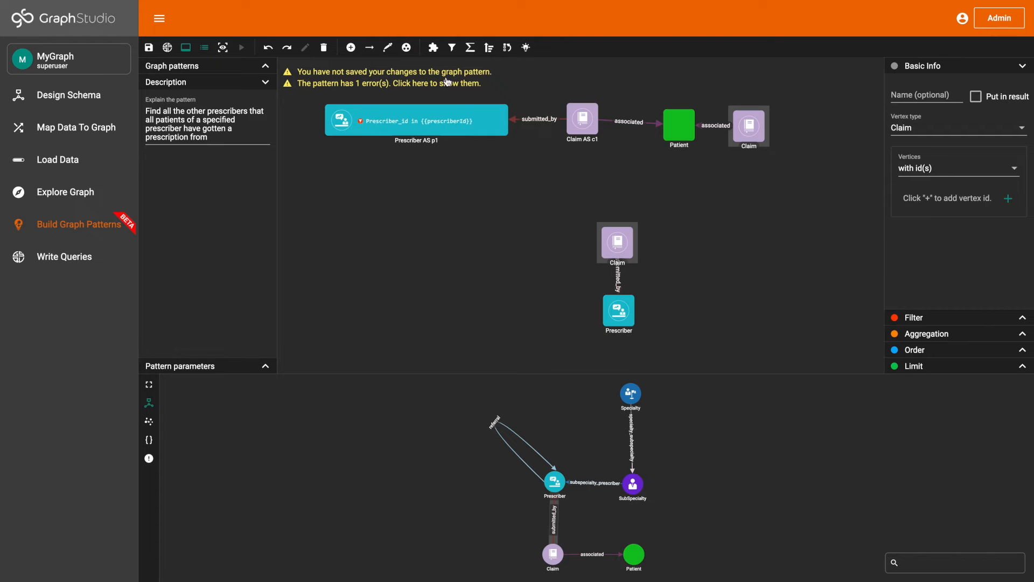
left_click(406, 47)
left_click_drag(683, 184, 757, 123)
left_click_drag(696, 134, 686, 130)
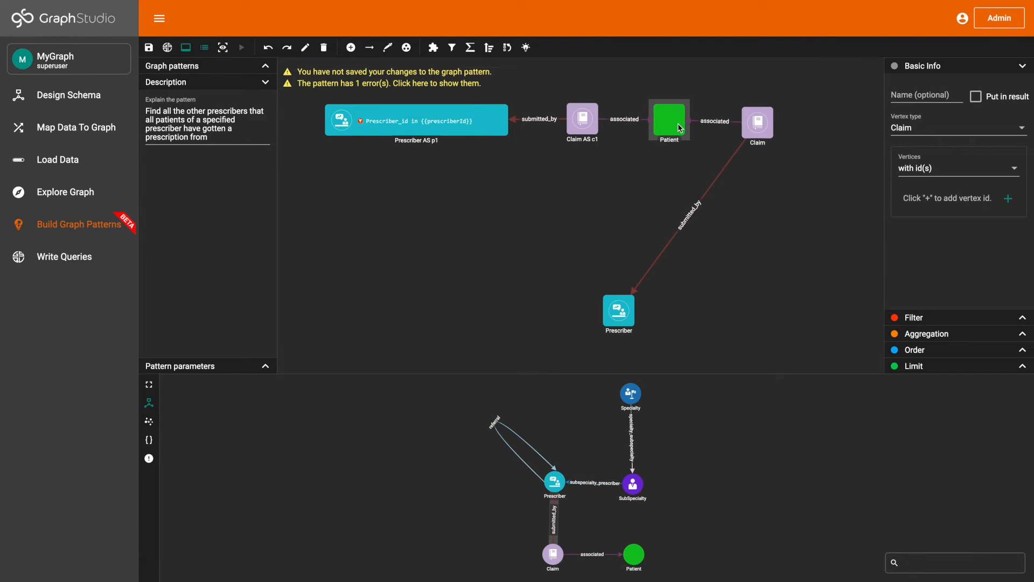
left_click_drag(626, 315, 863, 122)
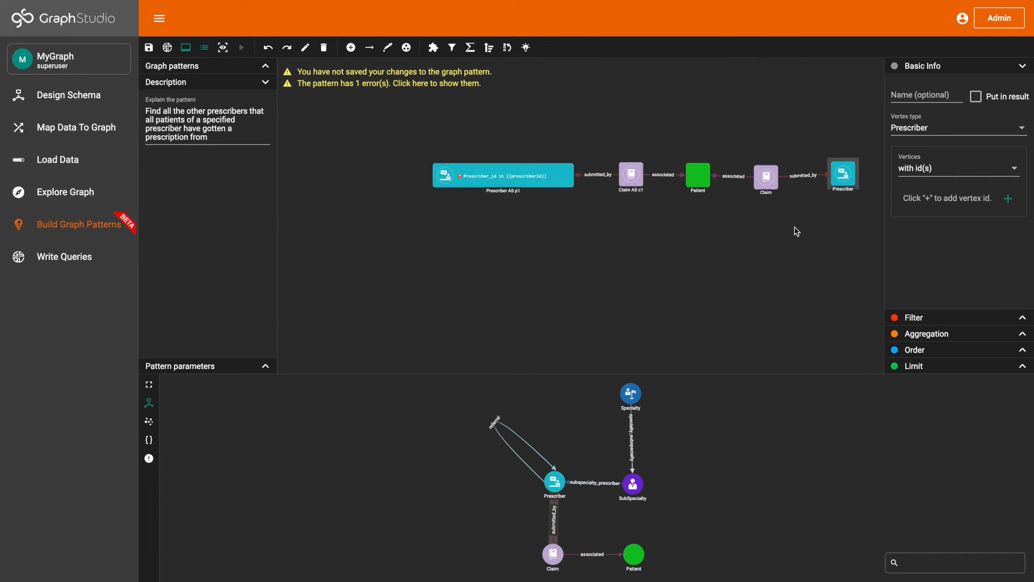
Name the second Claim vertex c2.
left_click(675, 187)
left_click(921, 100)
type("c2")
key("Return")
Name the second Prescriber vertex p2, apply the change, and straighten c2 within the row.
left_click(753, 178)
left_click(937, 97)
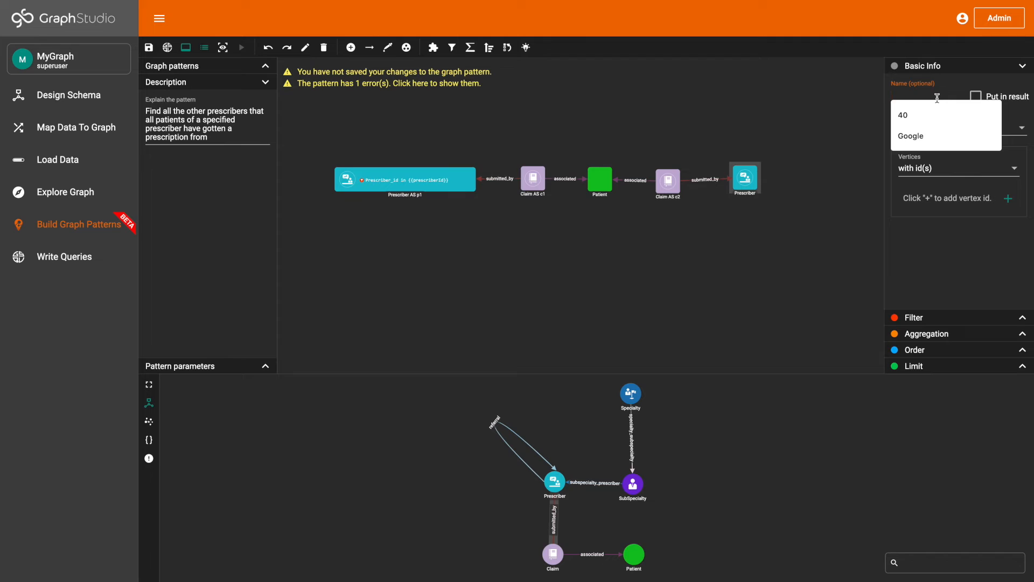
type("p2")
left_click(1002, 67)
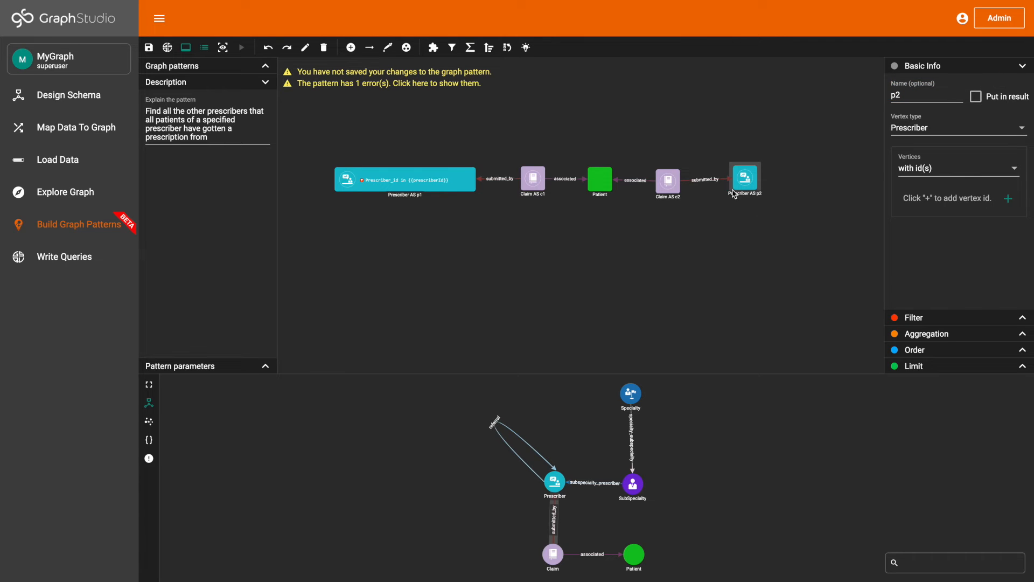
left_click(672, 186)
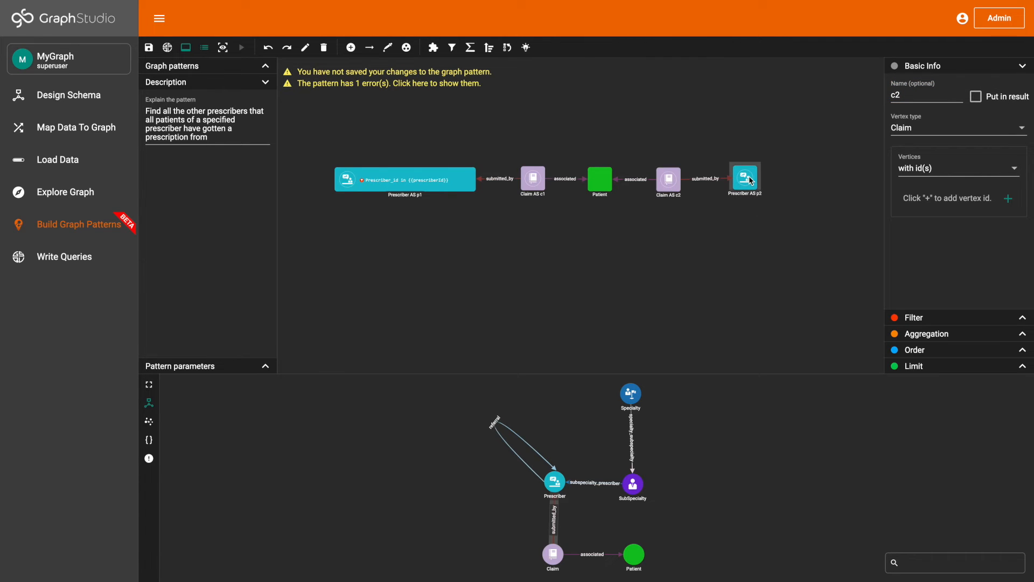
Add an Expression1 != Expression2 filter to Prescriber p2, with vertex p2 as the first expression.
left_click(749, 184)
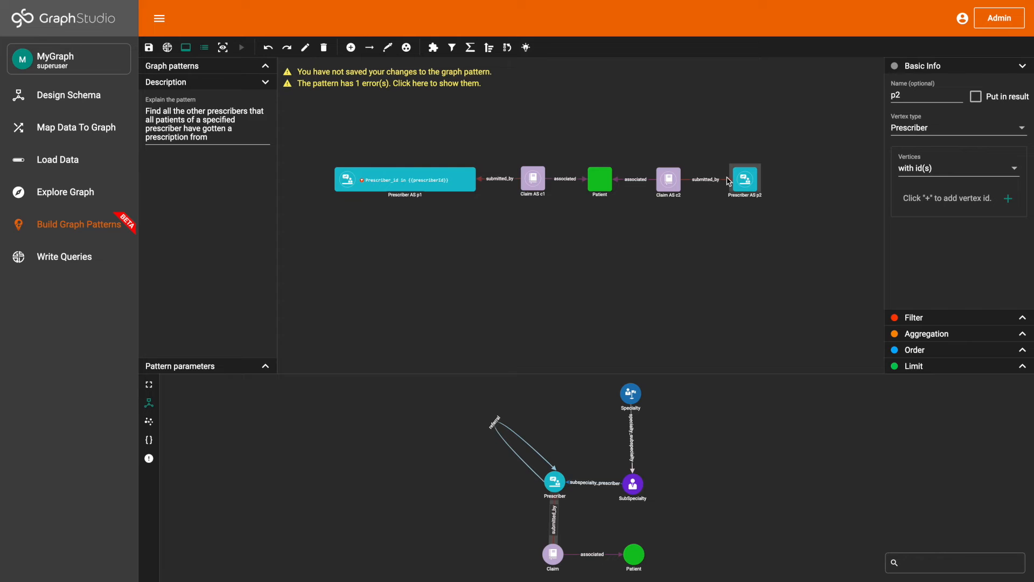
left_click(926, 318)
left_click(1015, 108)
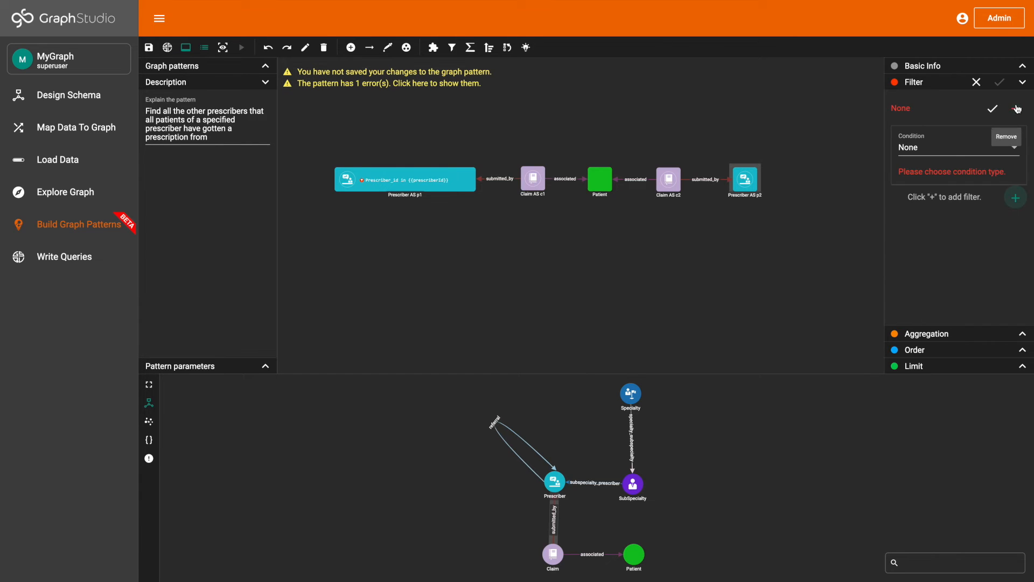
left_click(950, 148)
left_click(954, 199)
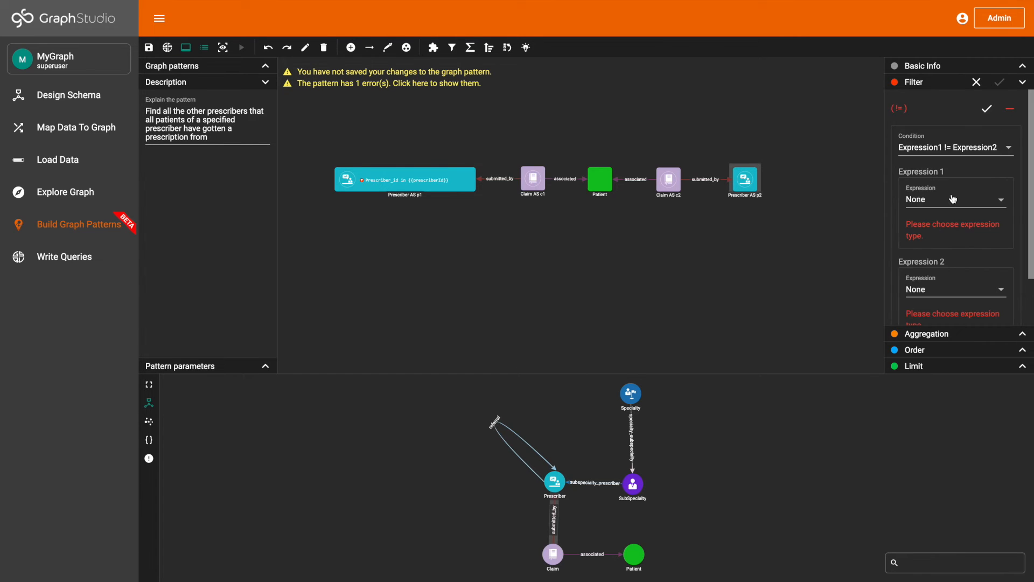
left_click(953, 199)
scroll(956, 263, "down", 3)
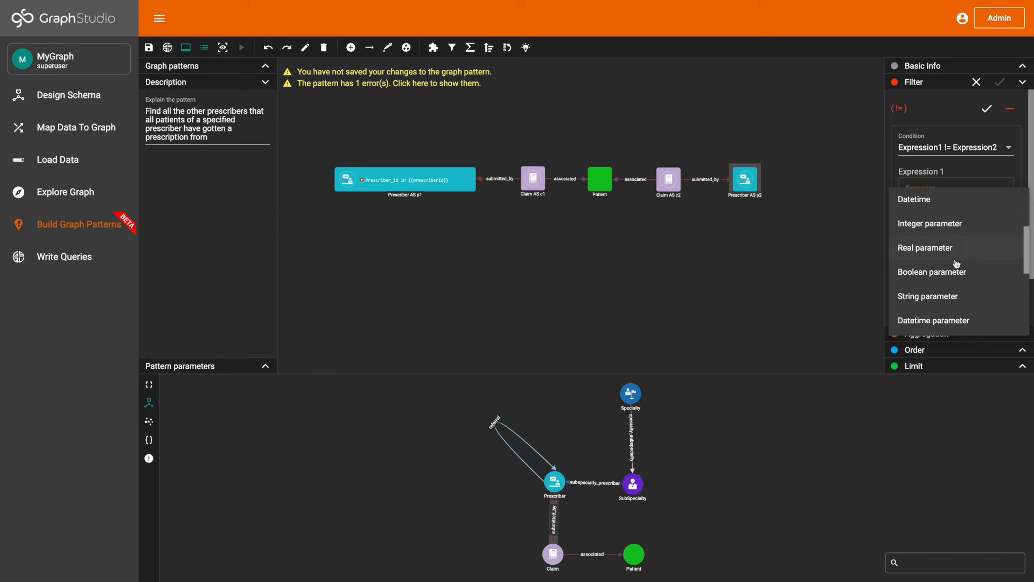
scroll(956, 263, "down", 2)
left_click(957, 248)
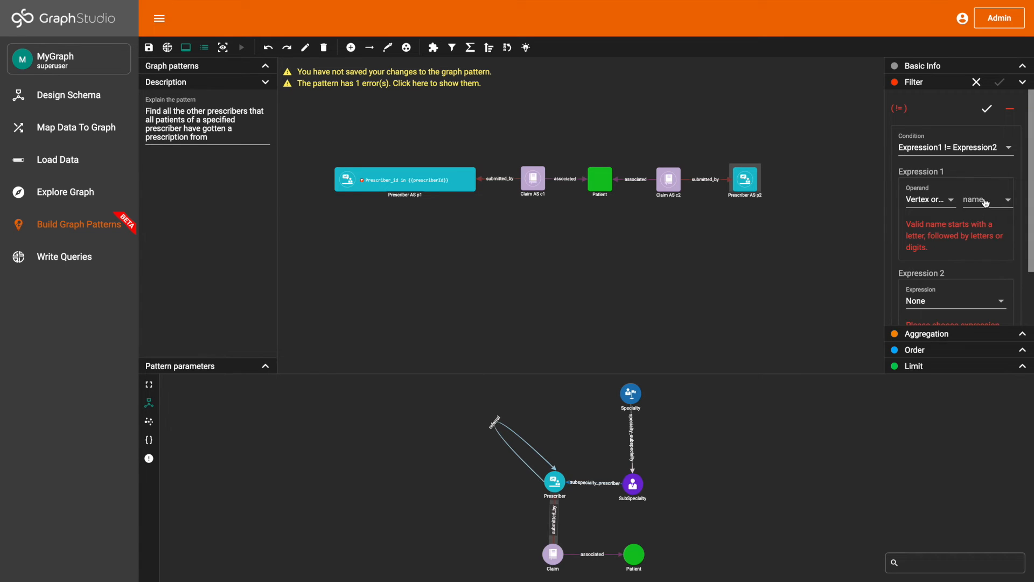
left_click(985, 201)
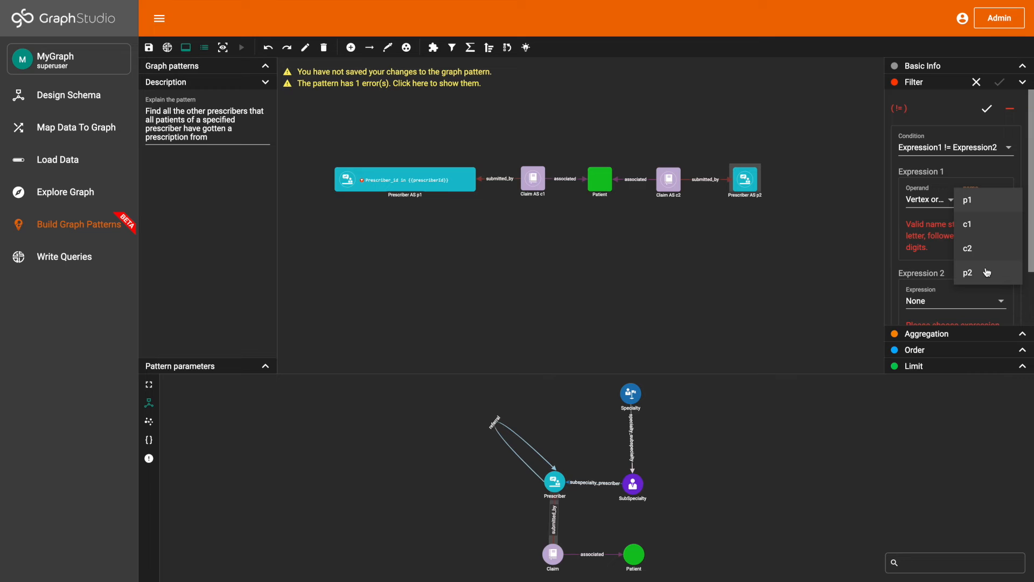
left_click(986, 272)
Set the filter's second expression to vertex p1 and apply the p2 != p1 condition.
scroll(988, 255, "down", 1)
left_click(977, 232)
scroll(976, 305, "down", 5)
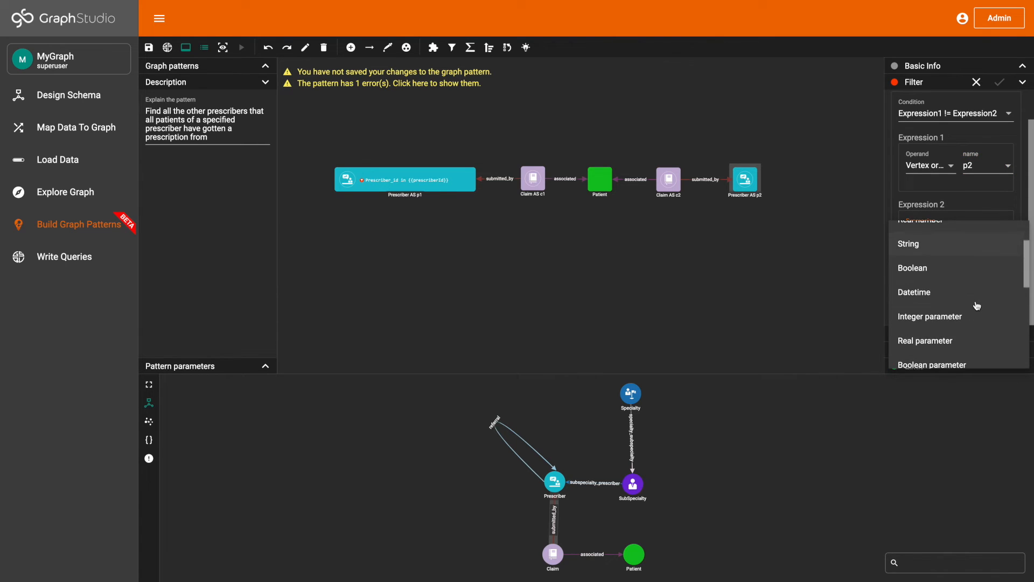
left_click(971, 281)
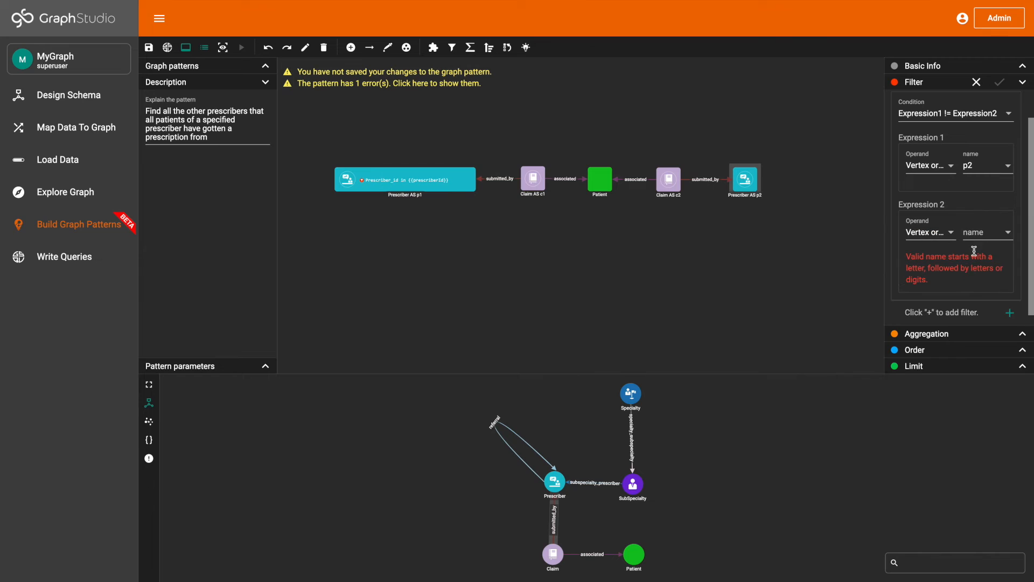
left_click(984, 238)
left_click(983, 238)
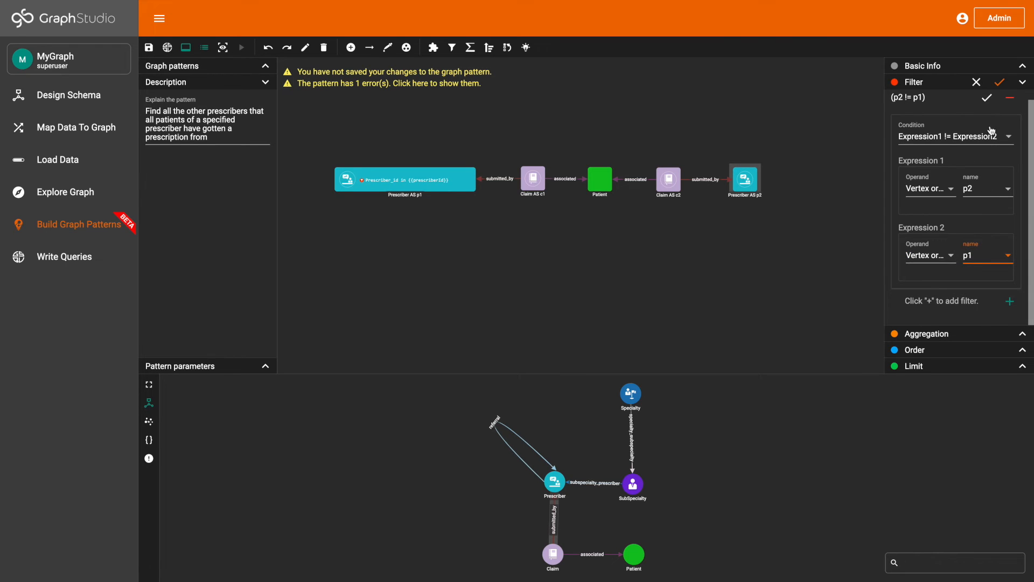
left_click(987, 97)
left_click(1000, 82)
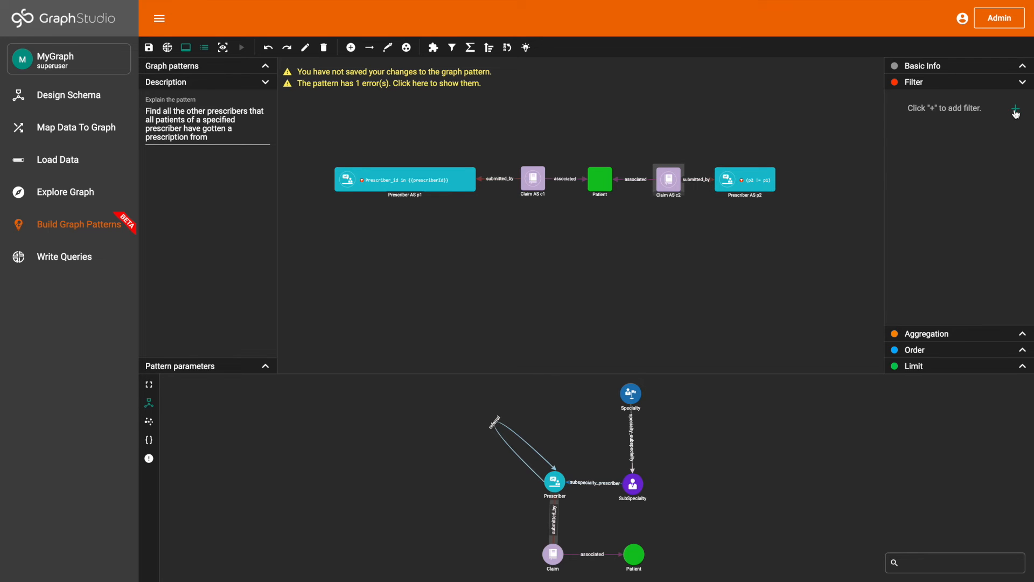
Add an Expression1 != Expression2 filter to Claim c2, with vertex c2 as the first expression.
left_click(1015, 111)
left_click(979, 149)
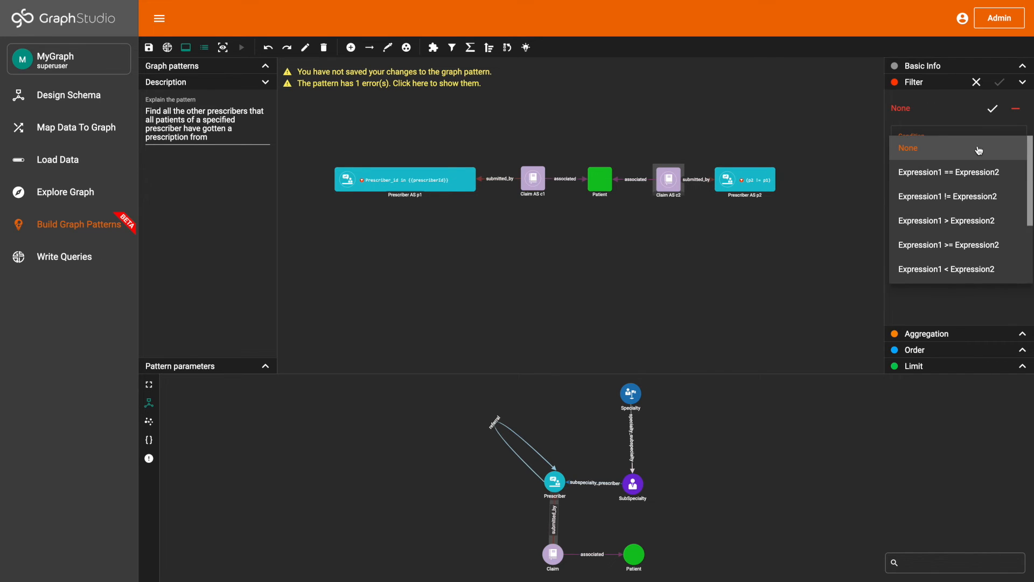
left_click(970, 197)
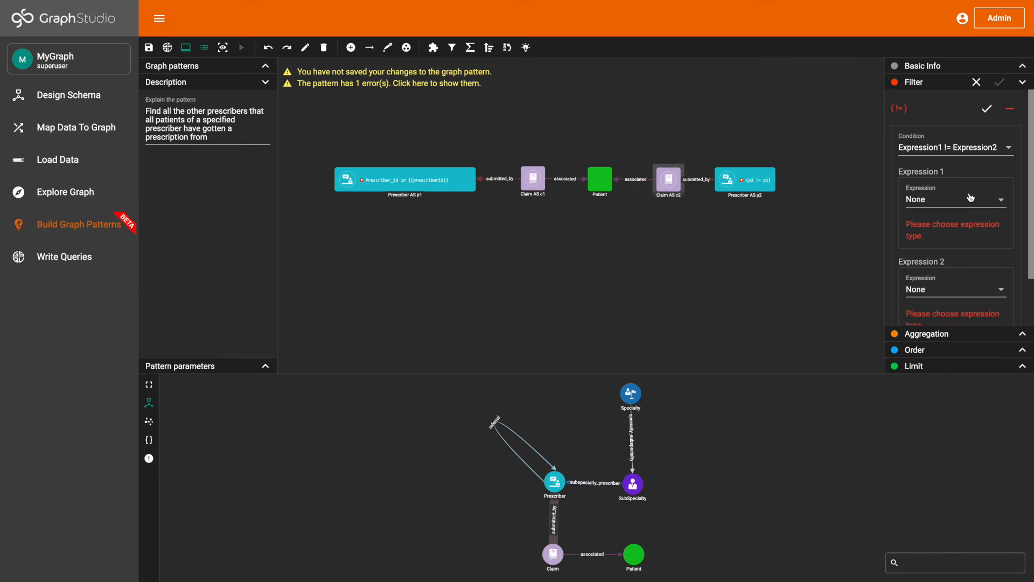
left_click(970, 204)
scroll(973, 279, "down", 3)
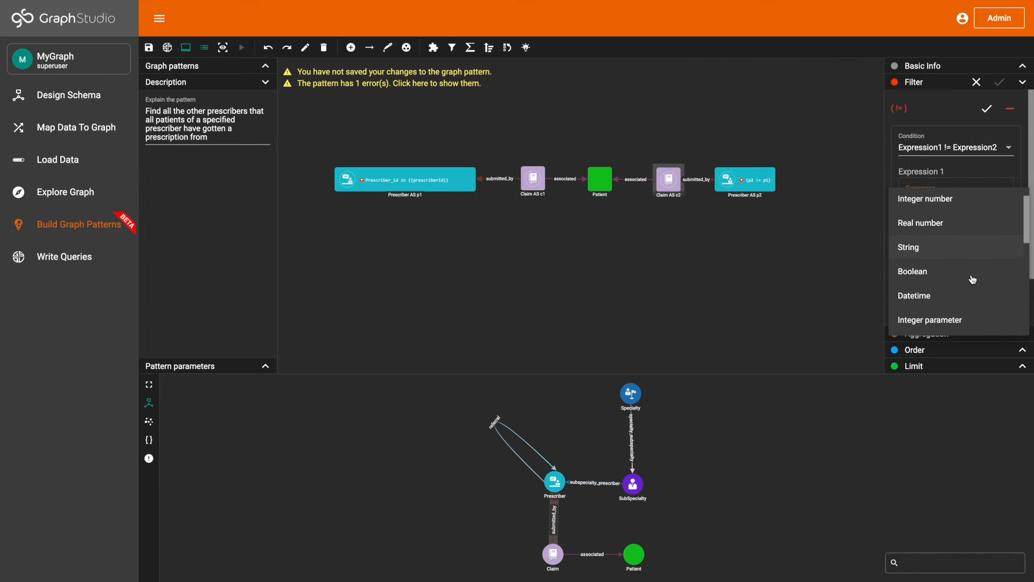
scroll(972, 279, "down", 3)
left_click(970, 280)
left_click(992, 209)
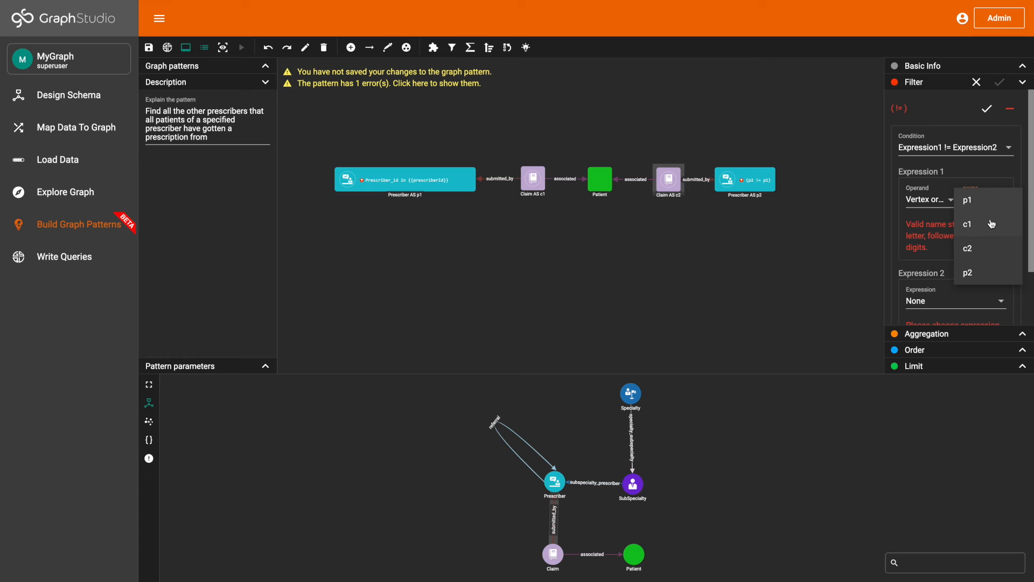
left_click(991, 253)
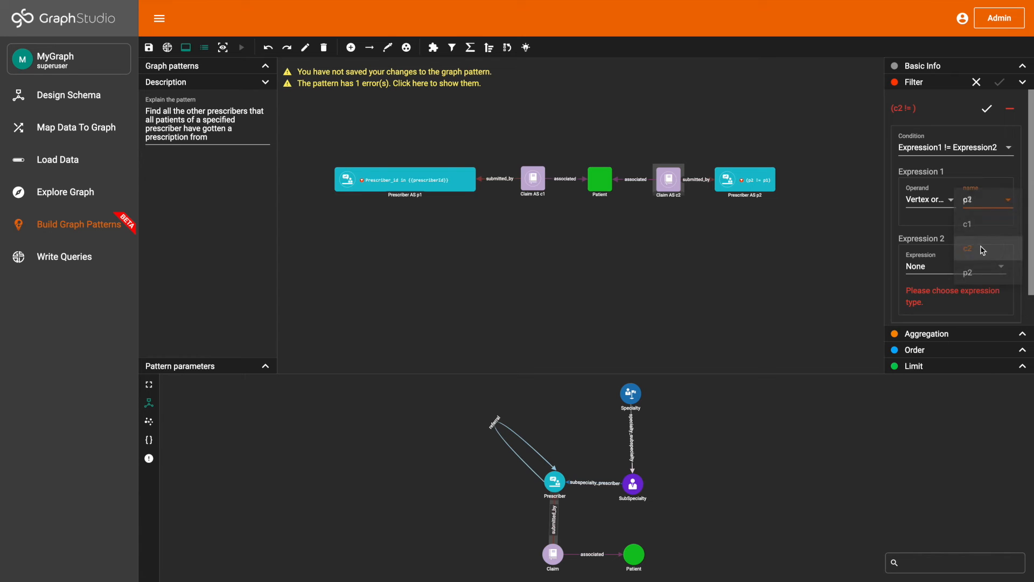
Set the filter's second expression to vertex c1 and apply the c2 != c1 condition.
left_click(961, 232)
scroll(956, 296, "down", 5)
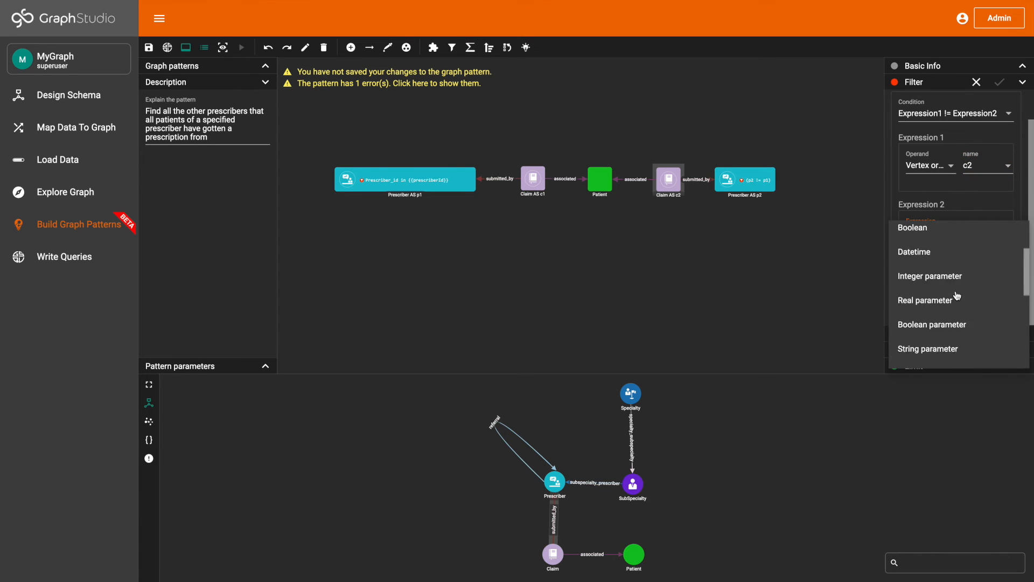
left_click(962, 266)
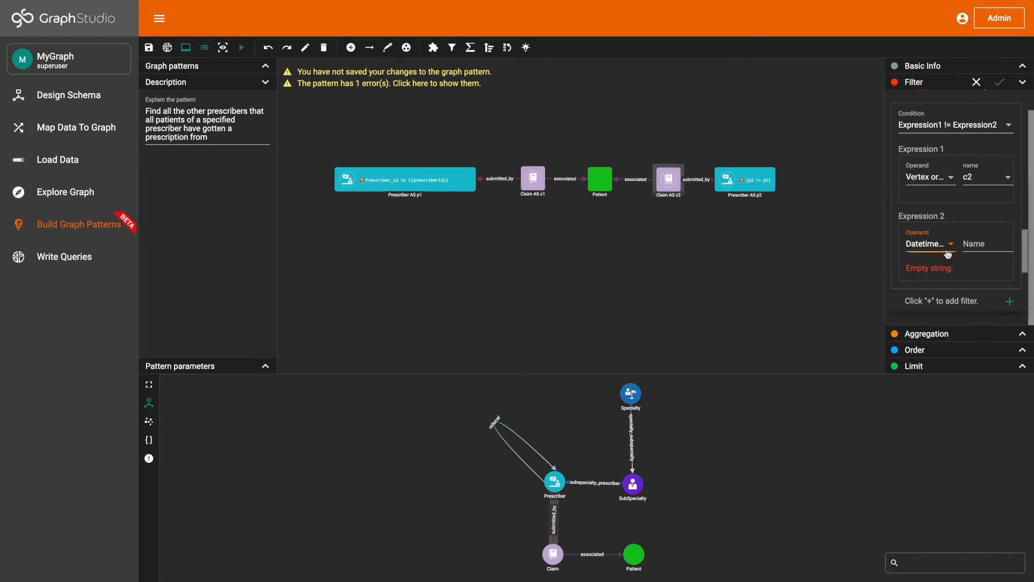
left_click(947, 247)
left_click(948, 265)
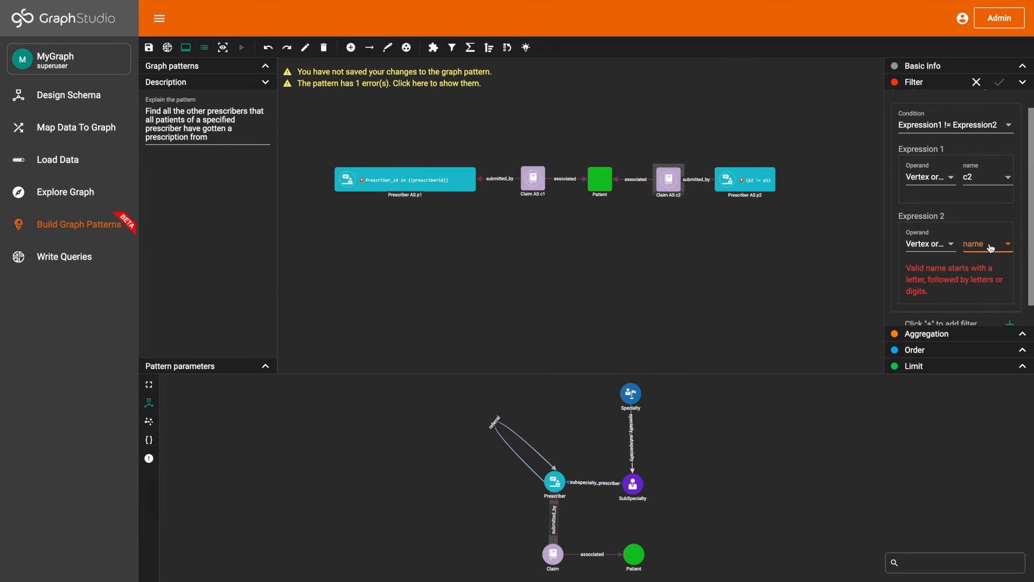
left_click(990, 246)
left_click(990, 267)
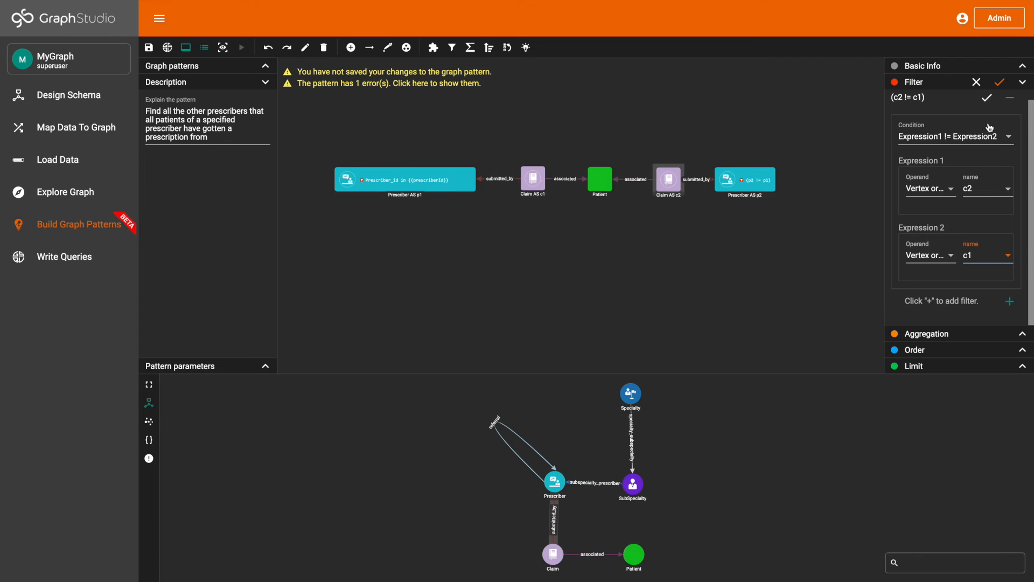
left_click(987, 97)
left_click(1000, 82)
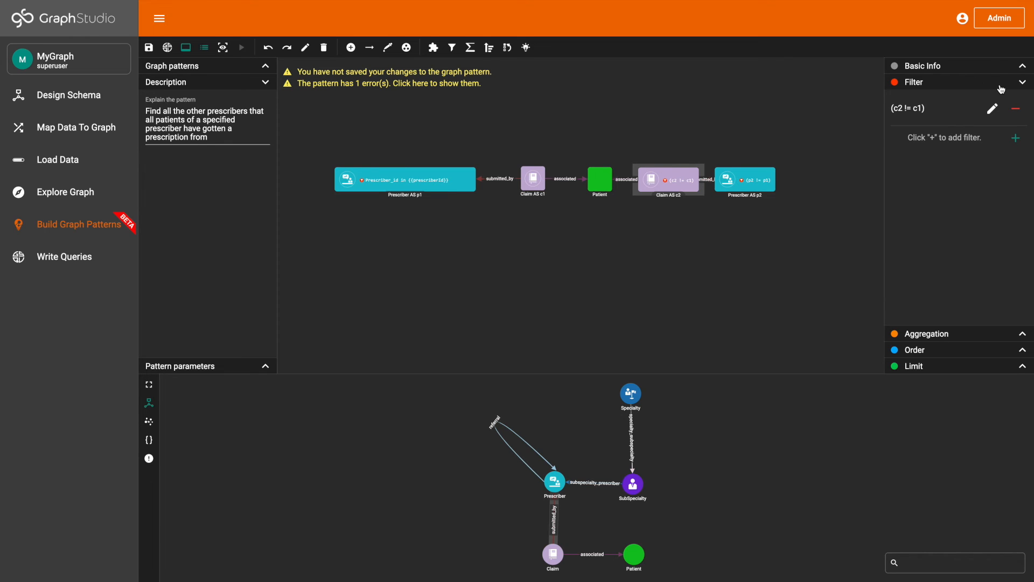
Space out the widened c2 and p2 vertices, and mark Prescriber p2 as the pattern's output.
left_click_drag(760, 178, 788, 178)
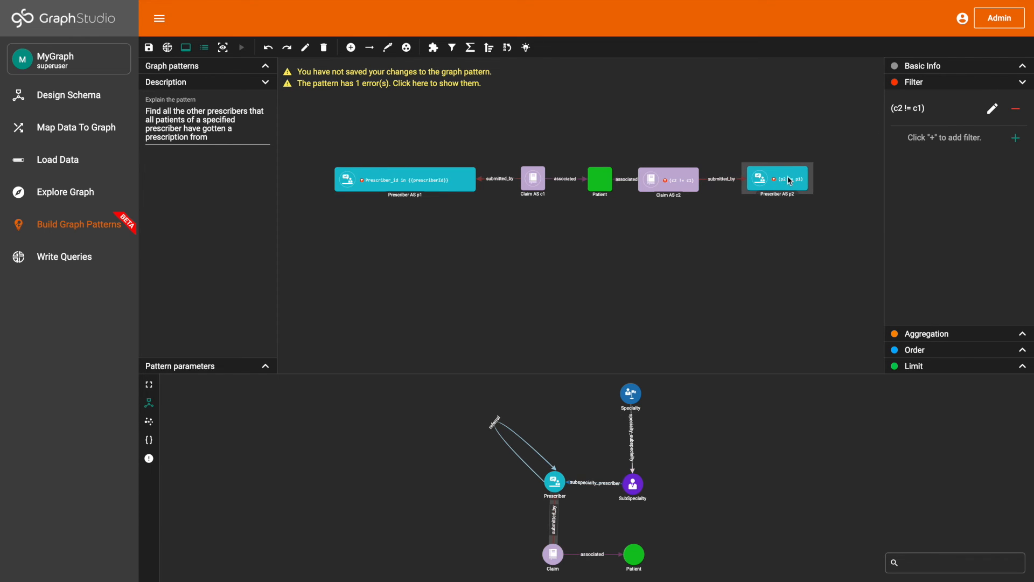
left_click_drag(692, 184, 700, 183)
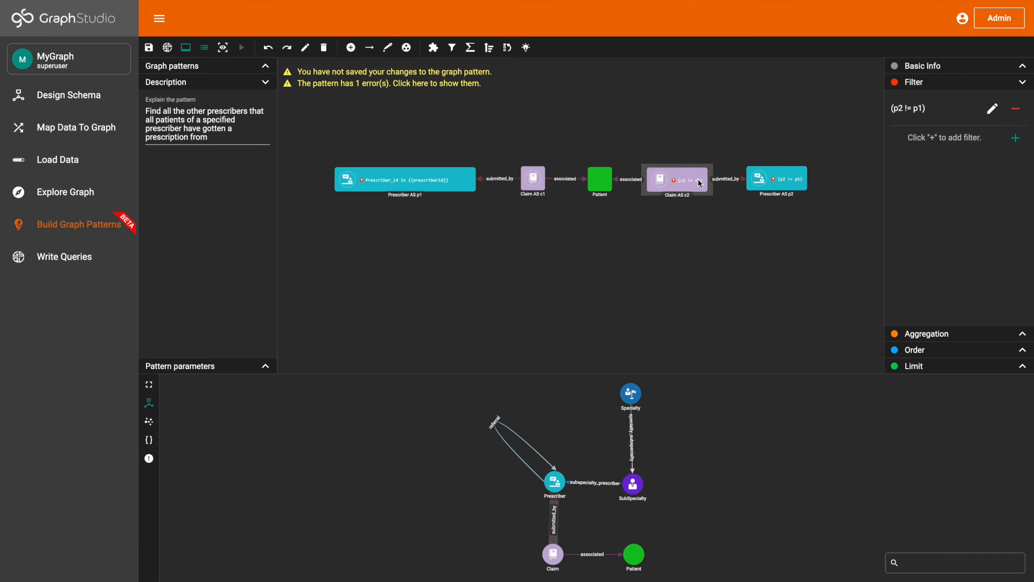
left_click(526, 48)
left_click(783, 180)
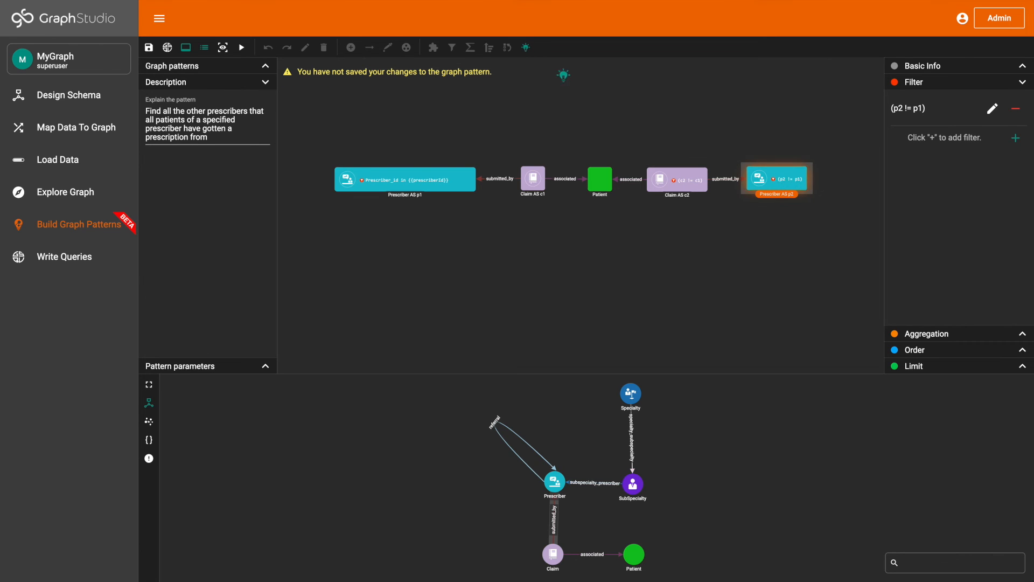
left_click(525, 48)
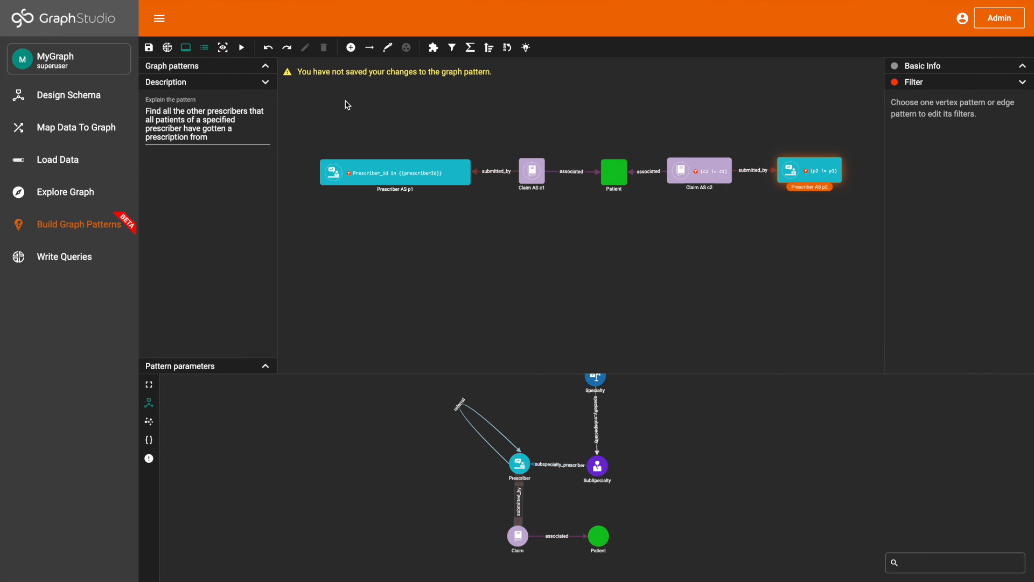
Save the findPrescribers pattern and run it with Prescriber vertex pre69 as the prescriberId value.
left_click(149, 48)
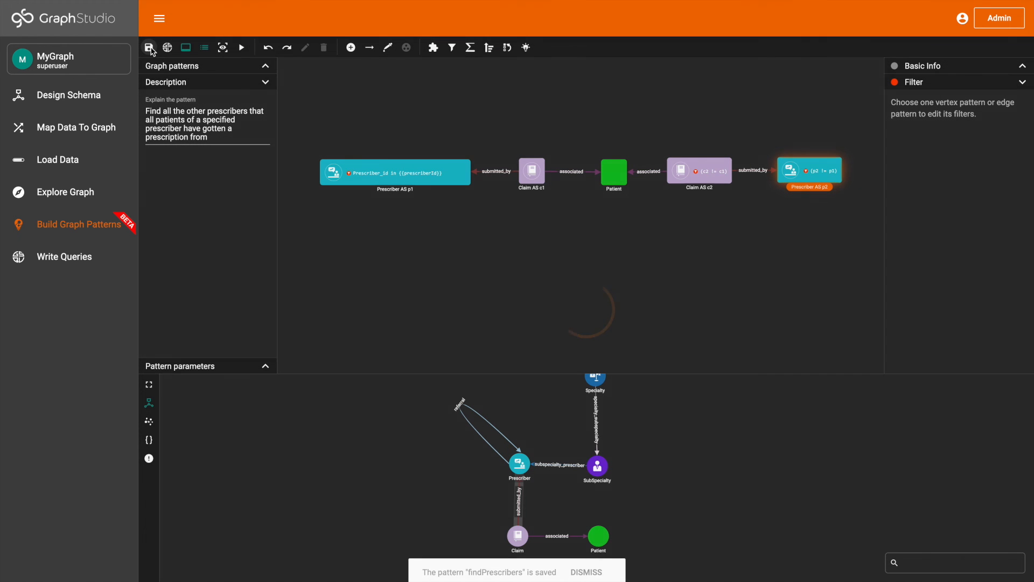
left_click(241, 47)
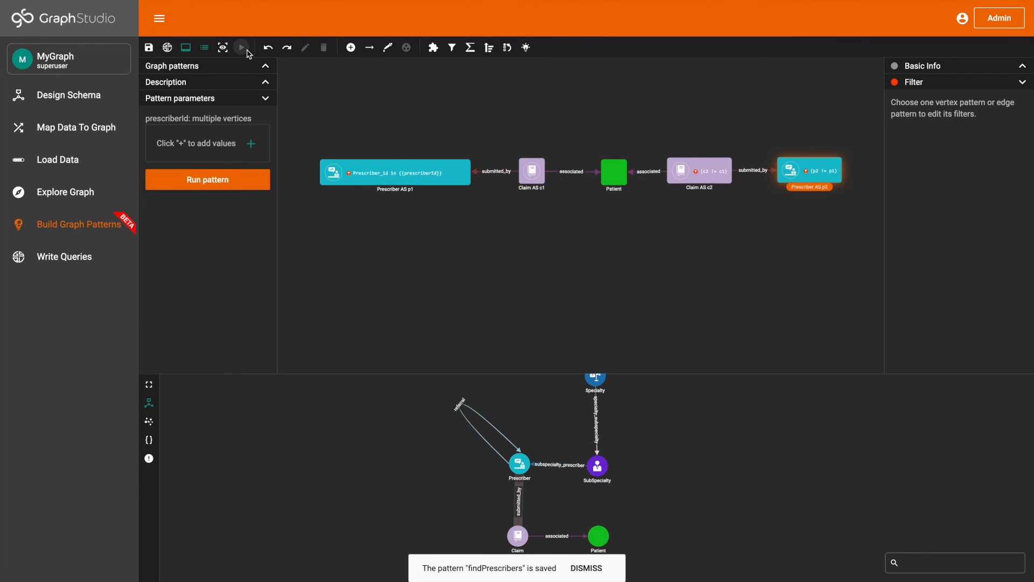
left_click(251, 144)
left_click(209, 199)
type("pre")
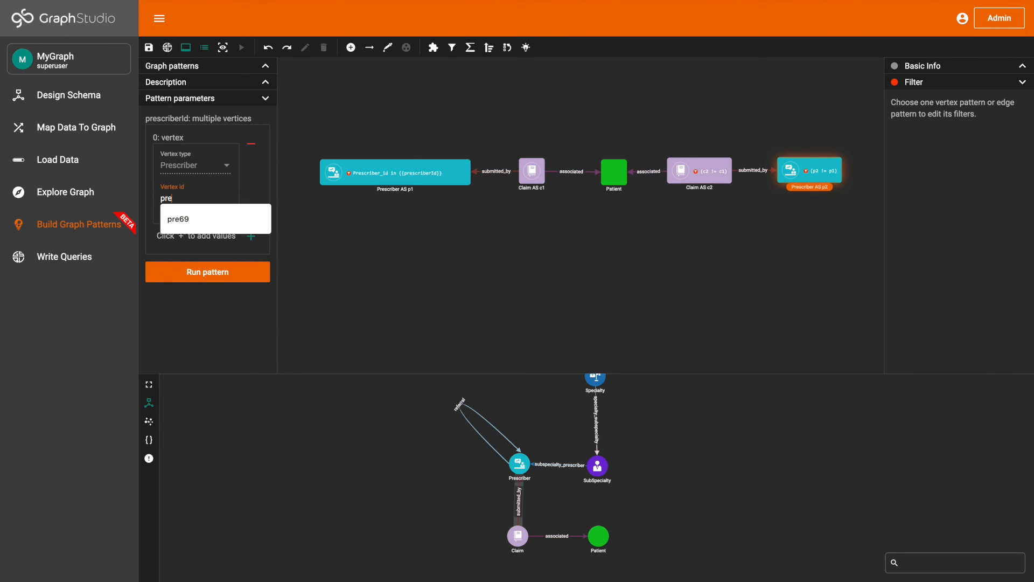
left_click(210, 218)
left_click(236, 275)
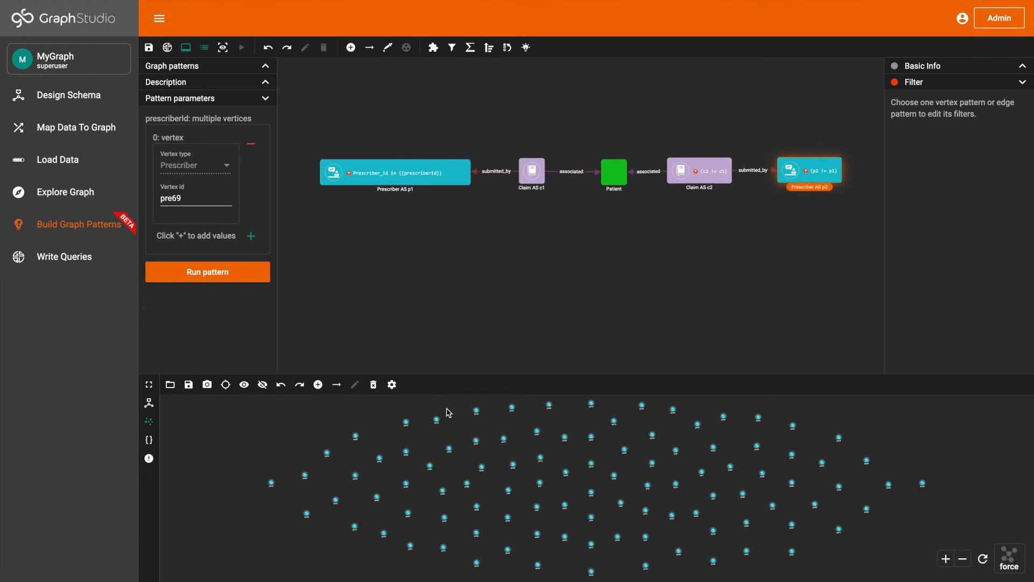
Expand the pattern's result graph to full size and inspect the attributes of several returned Prescriber vertices.
mouse_move(438, 420)
left_click(148, 384)
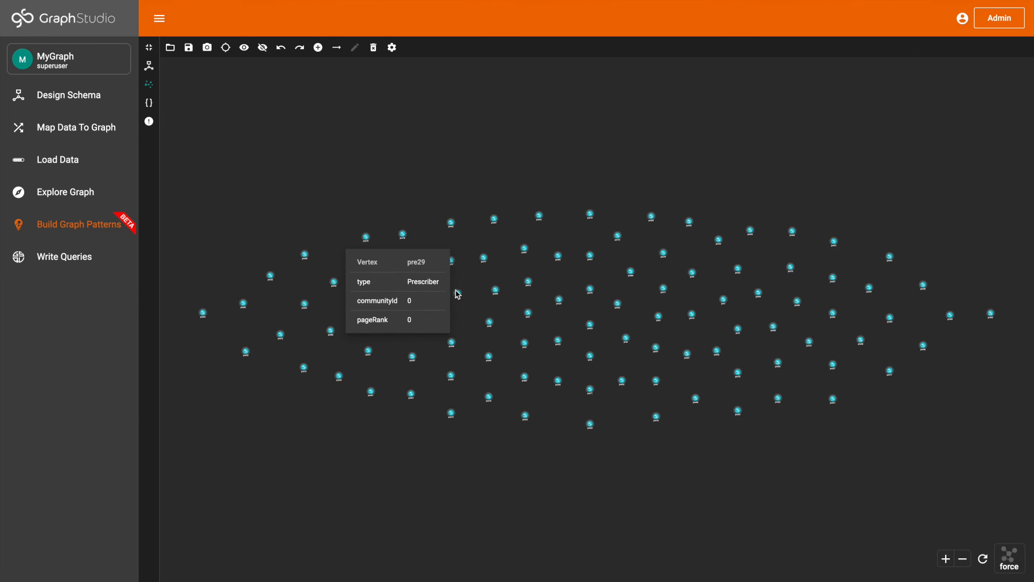
mouse_move(486, 265)
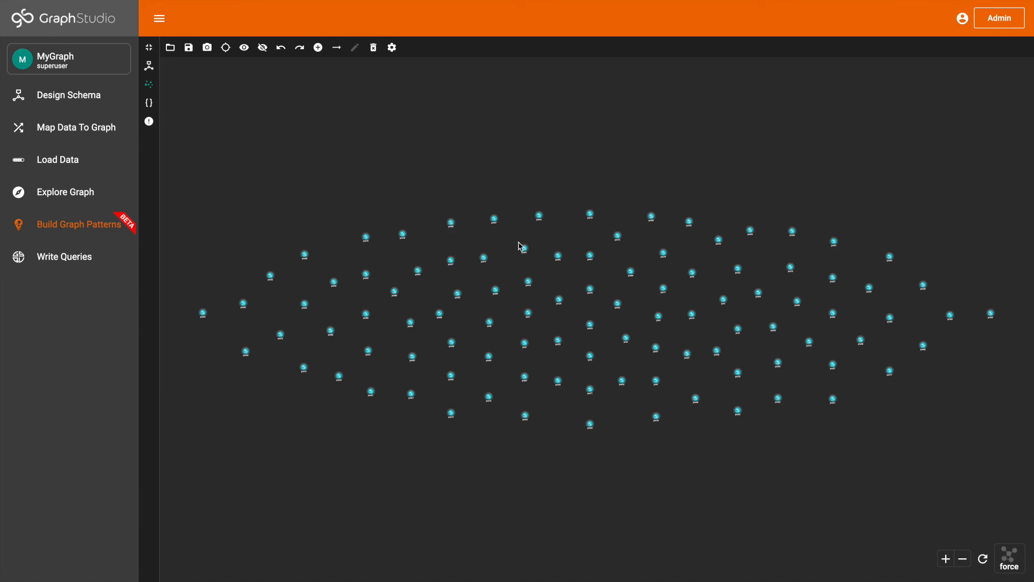
mouse_move(526, 250)
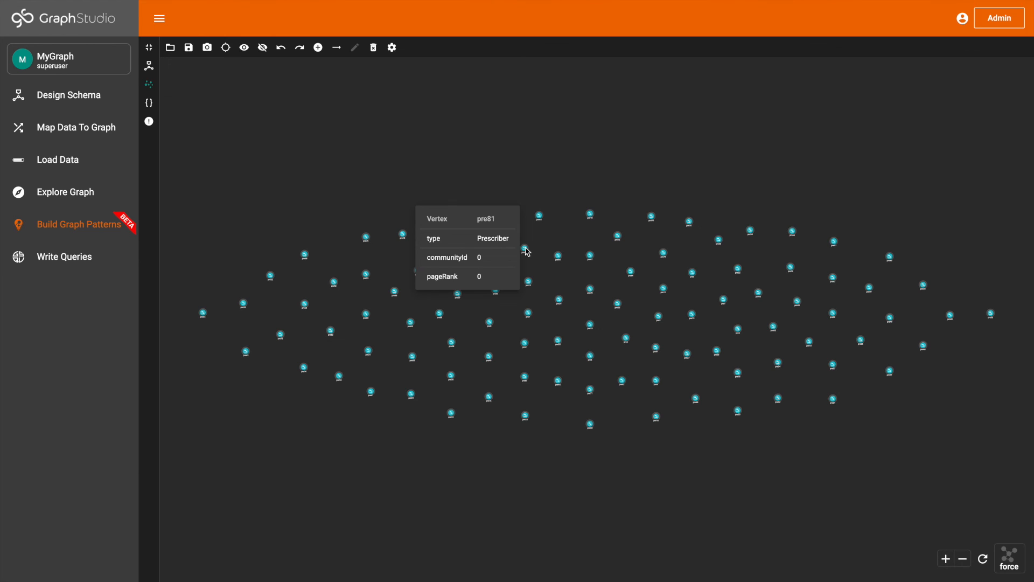